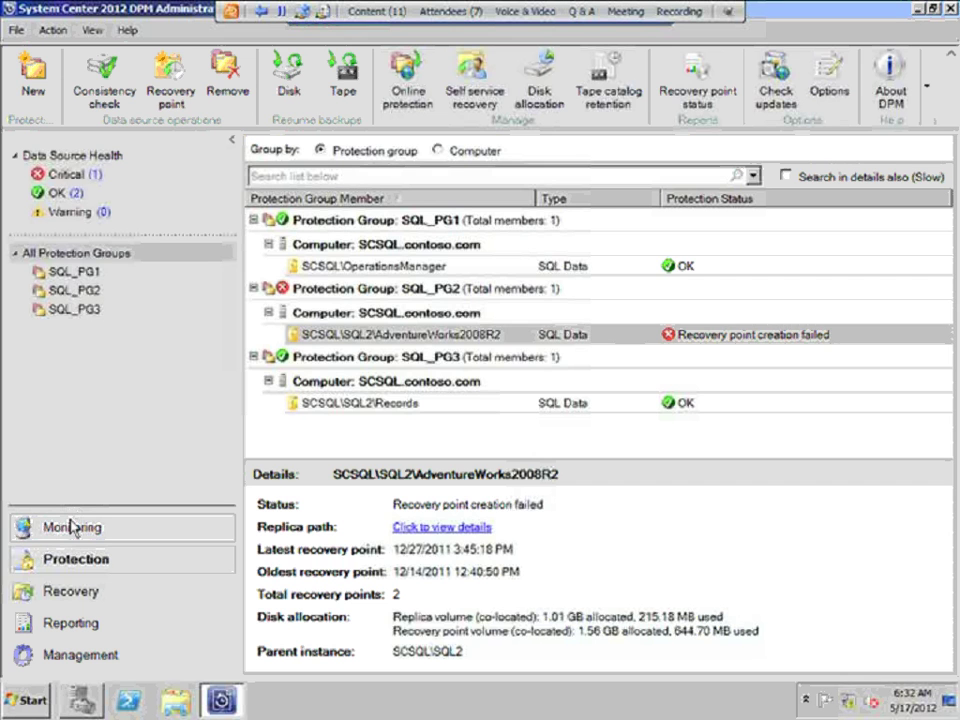
Review the critical alert for SQL_PG2 in Monitoring and return to the protection groups overview.
click(73, 525)
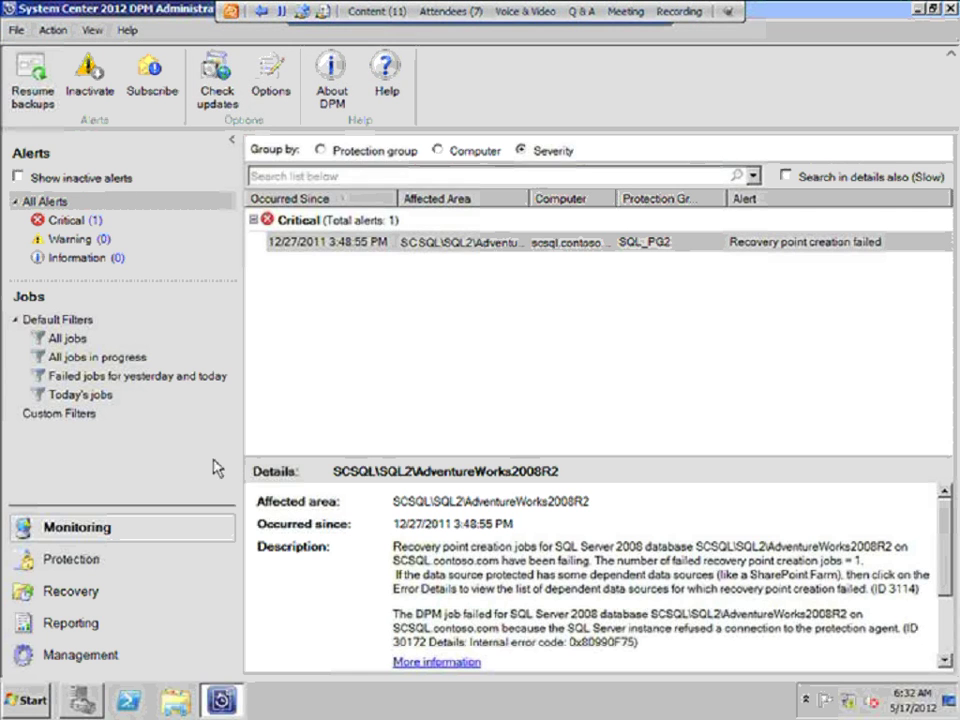
click(105, 562)
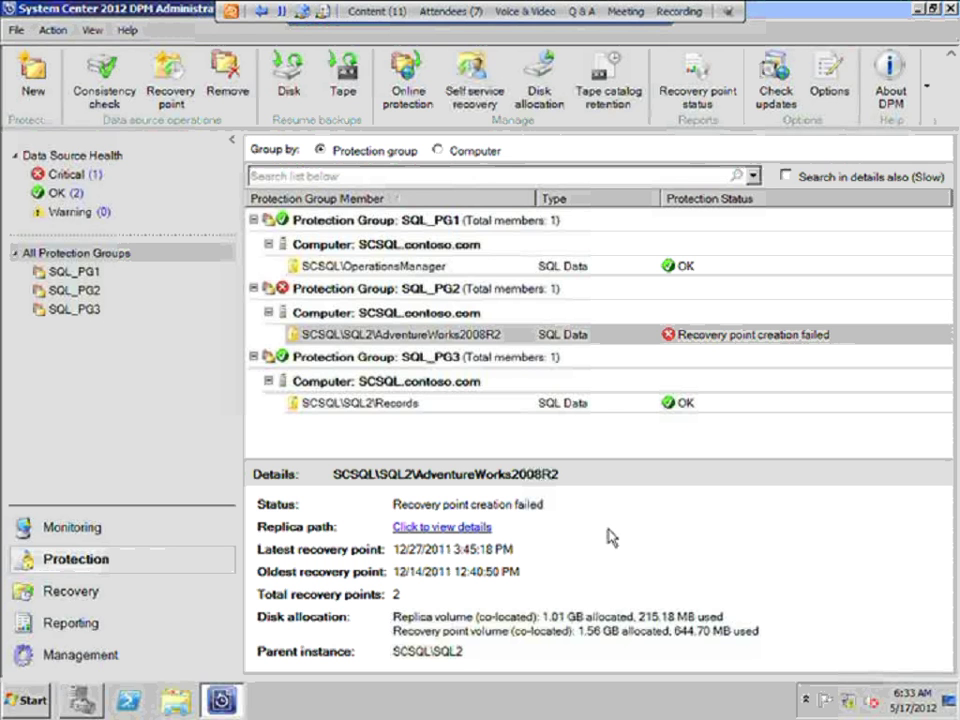
View the OperationsManager recovery points for December 14 and December 27, 2011, and select the recoverable database.
click(100, 601)
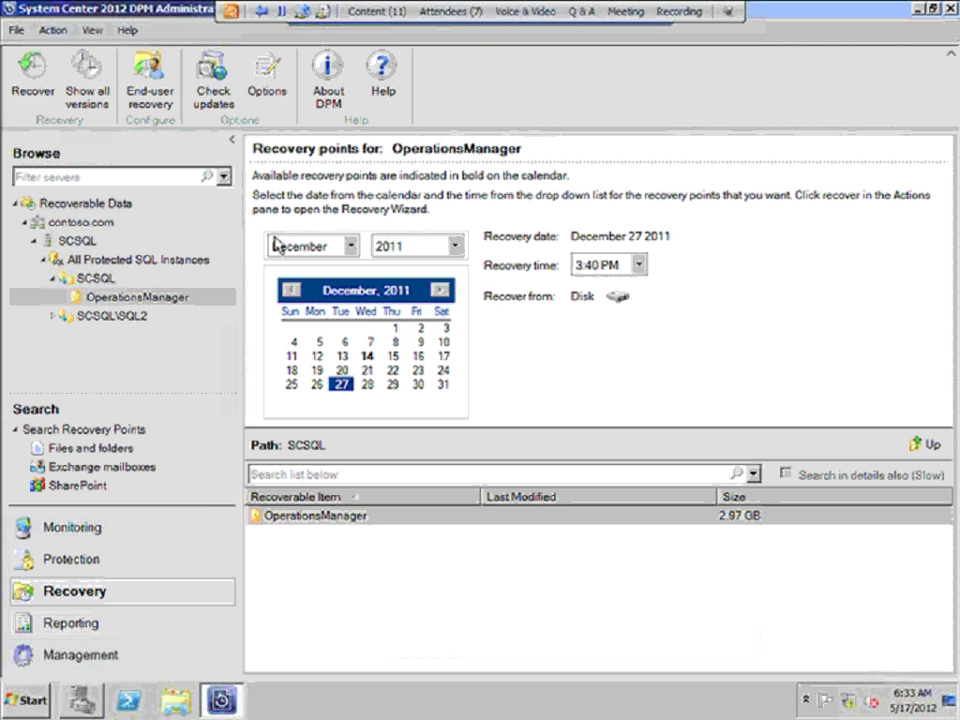
click(368, 358)
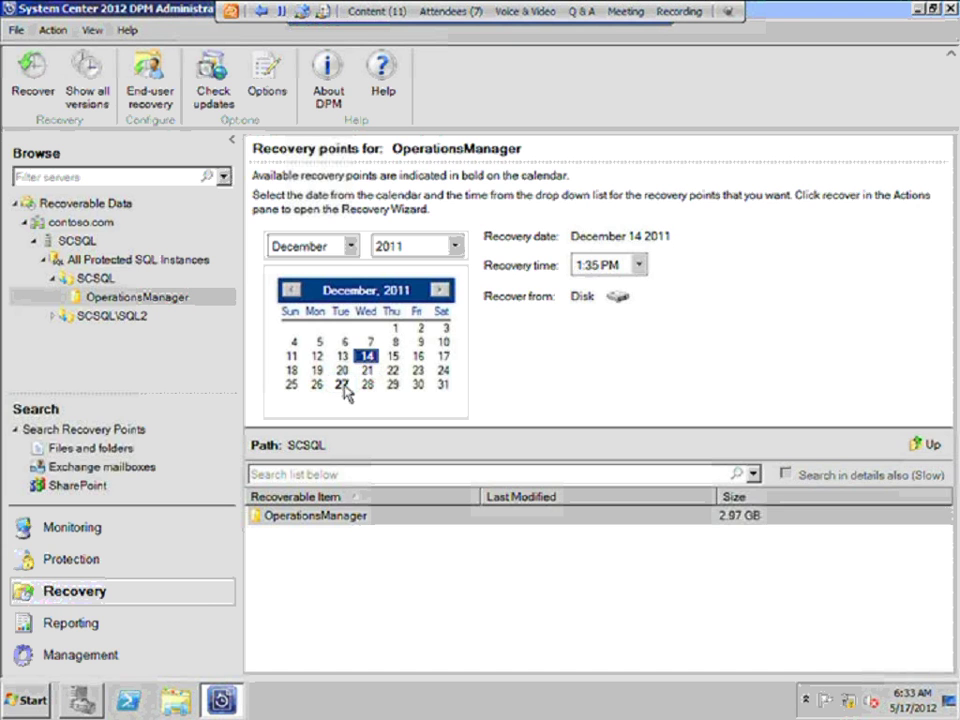
click(343, 385)
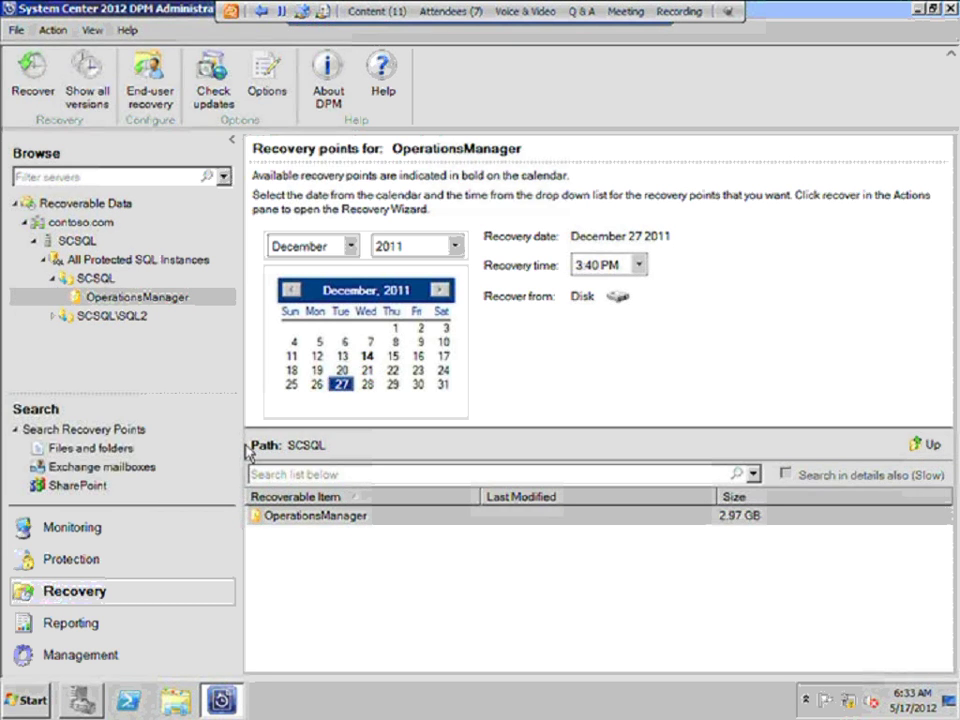
click(291, 527)
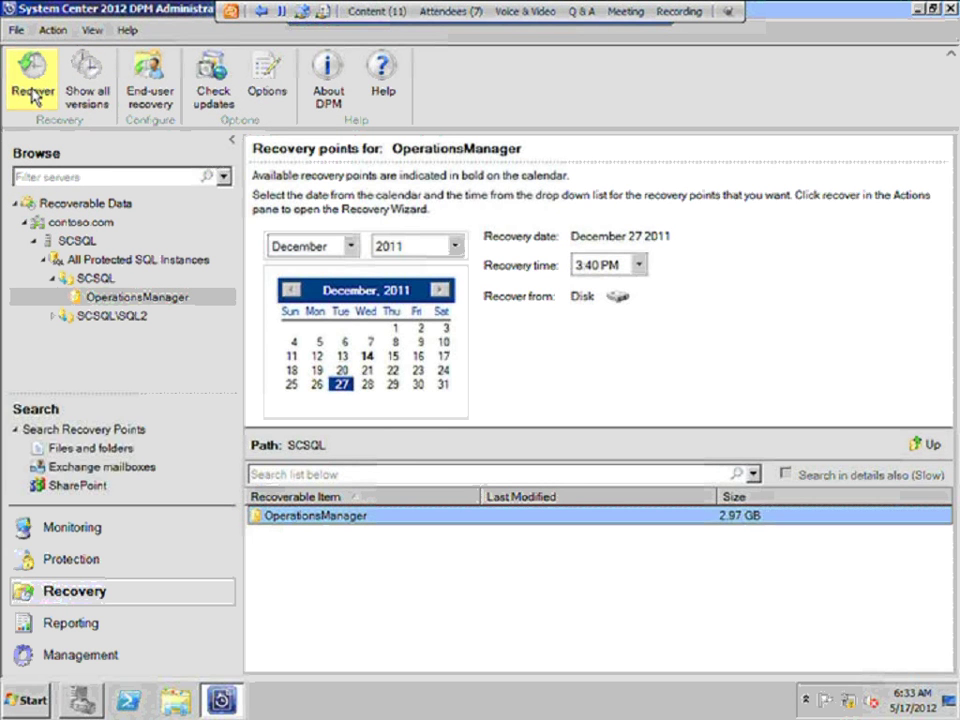
Check the December 14, 2011 recovery points of the AdventureWorks2008R2 and Records databases under SCSQL\SQL2.
click(55, 316)
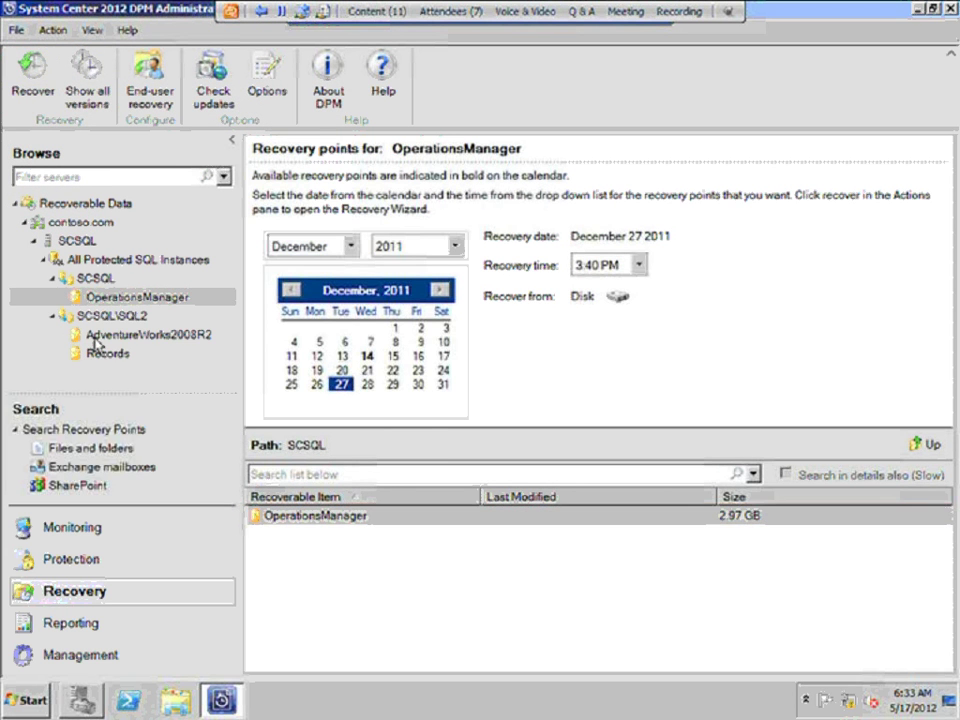
click(137, 337)
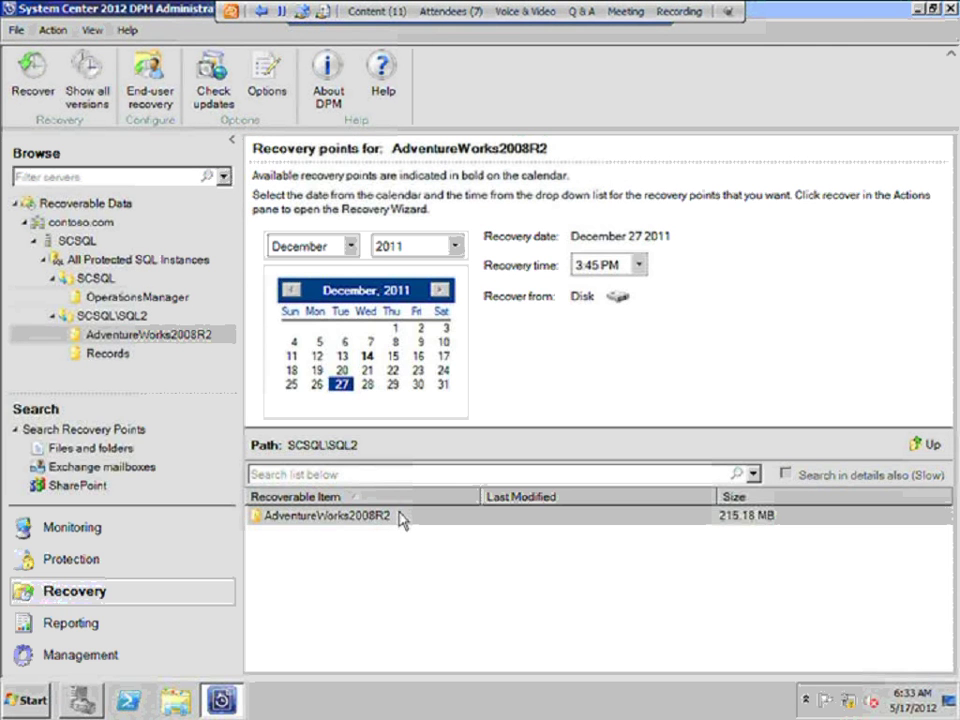
click(368, 356)
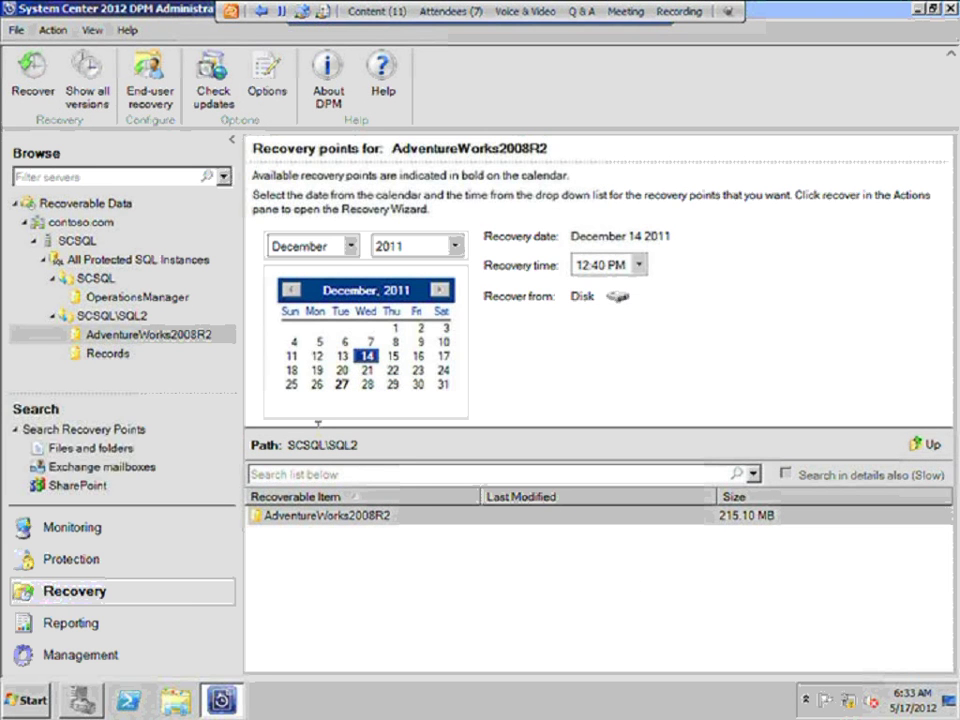
click(109, 356)
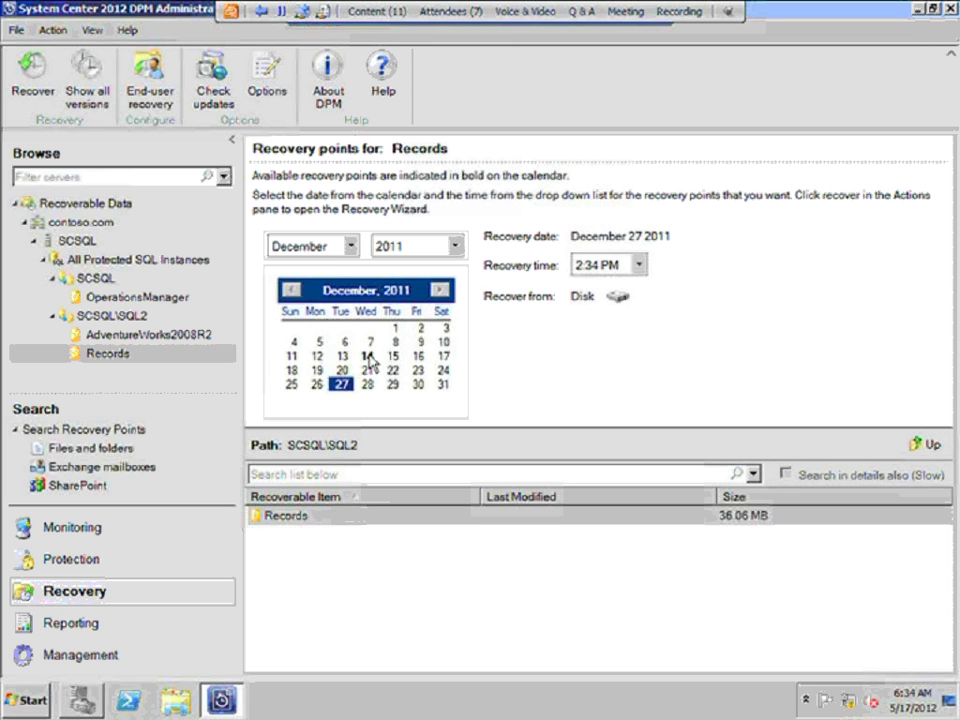
click(368, 356)
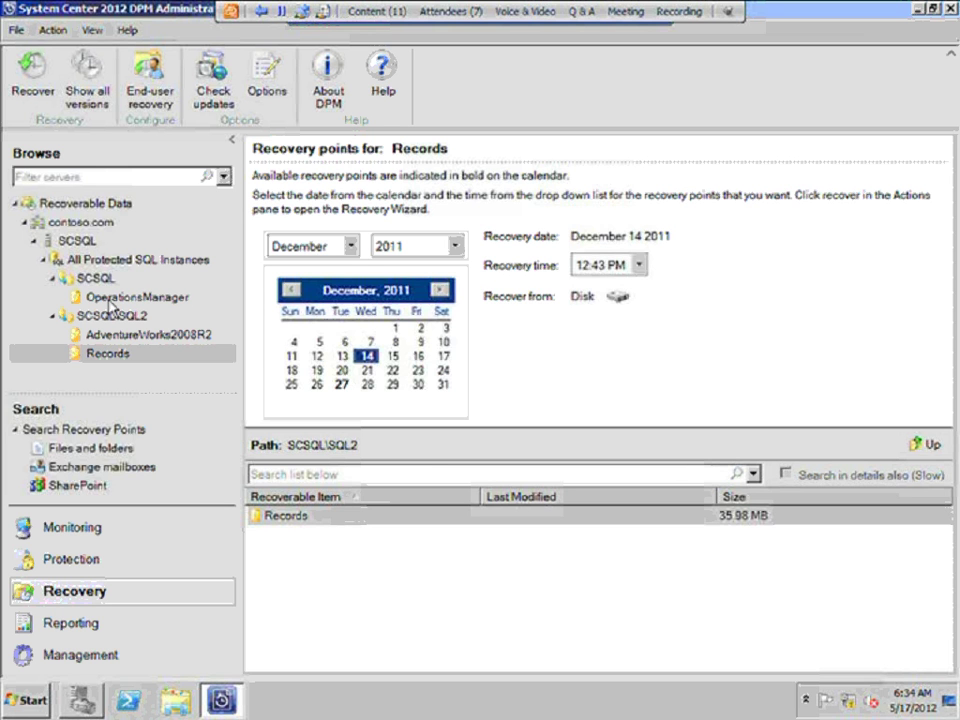
Generate the Recovery Point Status report with its content set to the last 4 weeks.
click(76, 623)
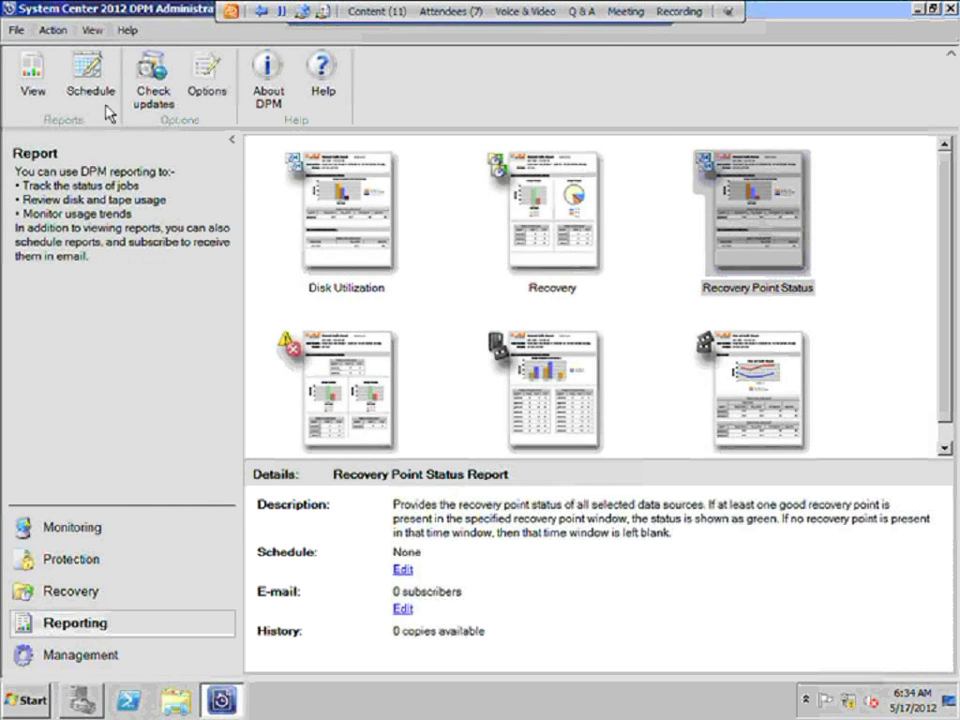
click(33, 85)
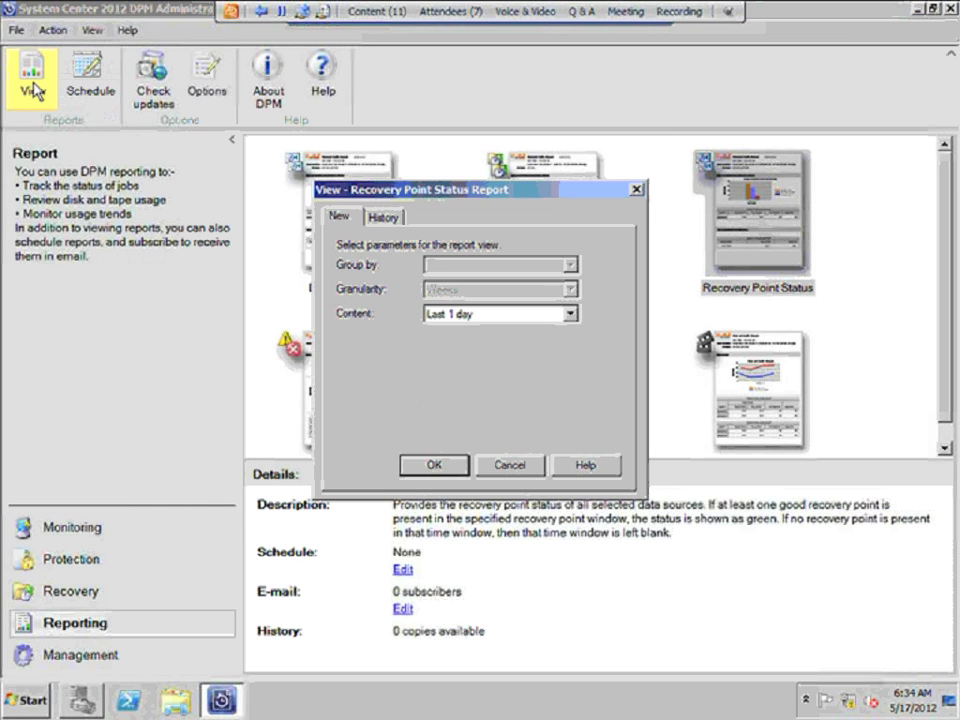
click(571, 316)
click(515, 386)
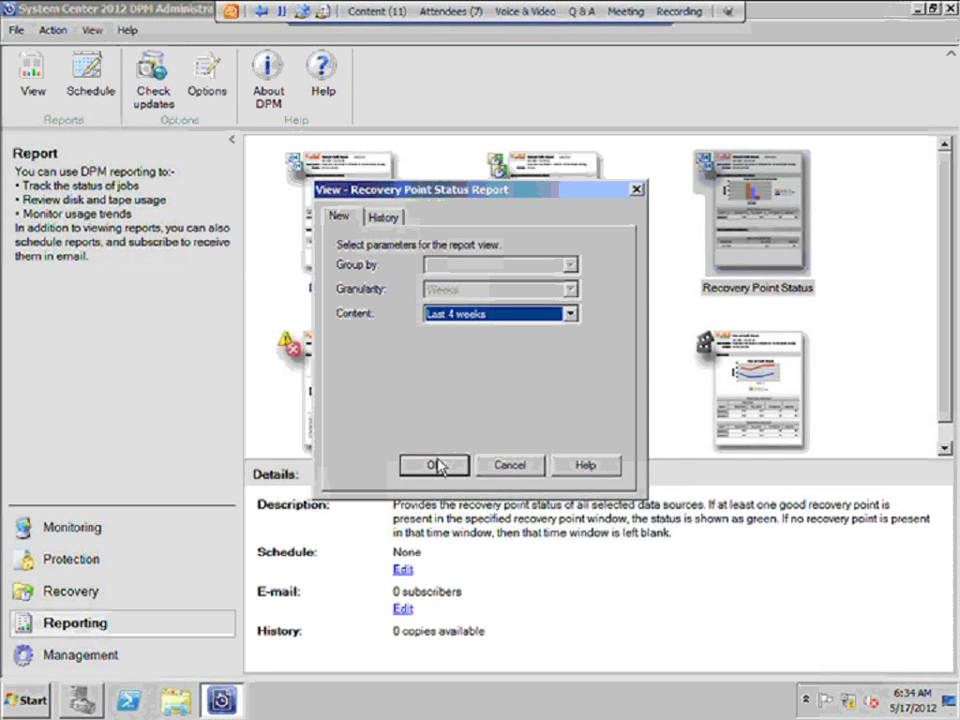
click(435, 465)
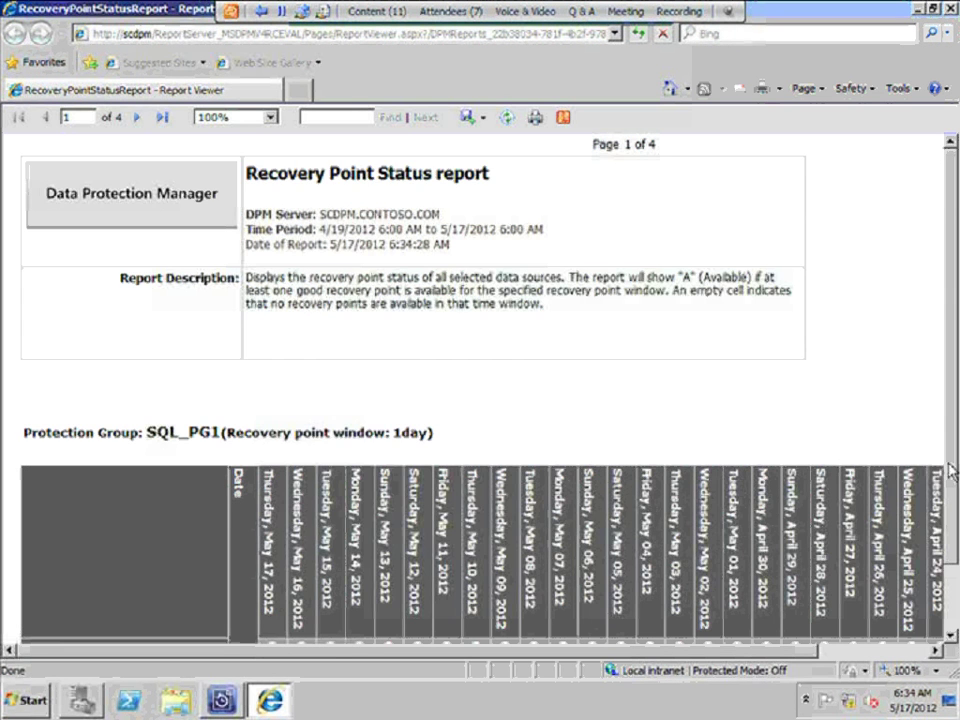
Examine the report's recovery point tables for SQL_PG1 and SQL_PG2 and close the report.
scroll(950, 470, down, 1)
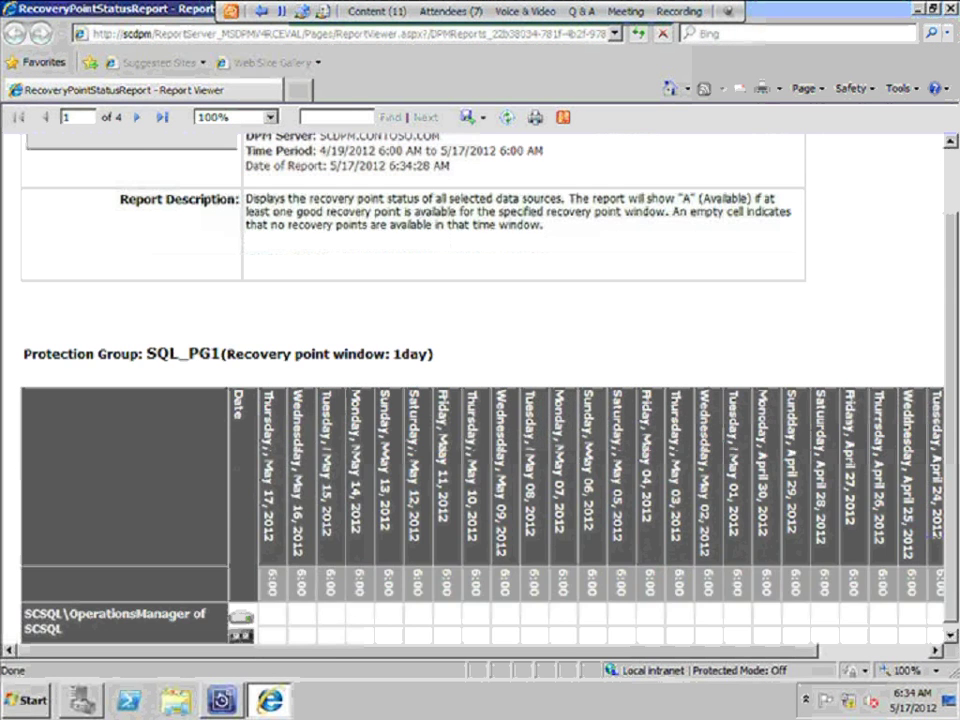
scroll(480, 400, up, 1)
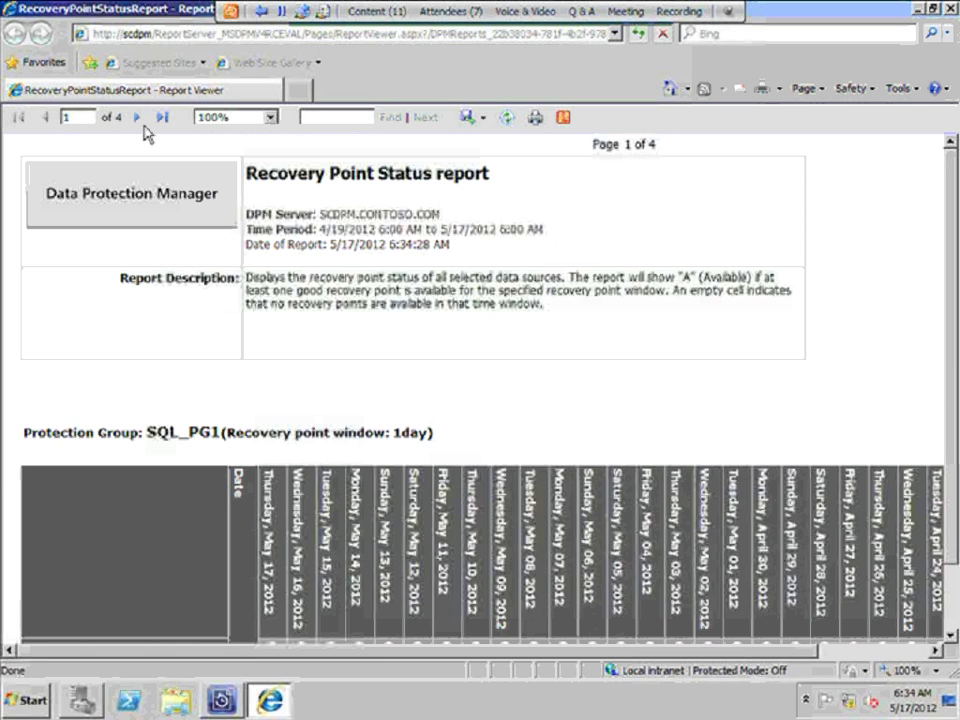
click(137, 119)
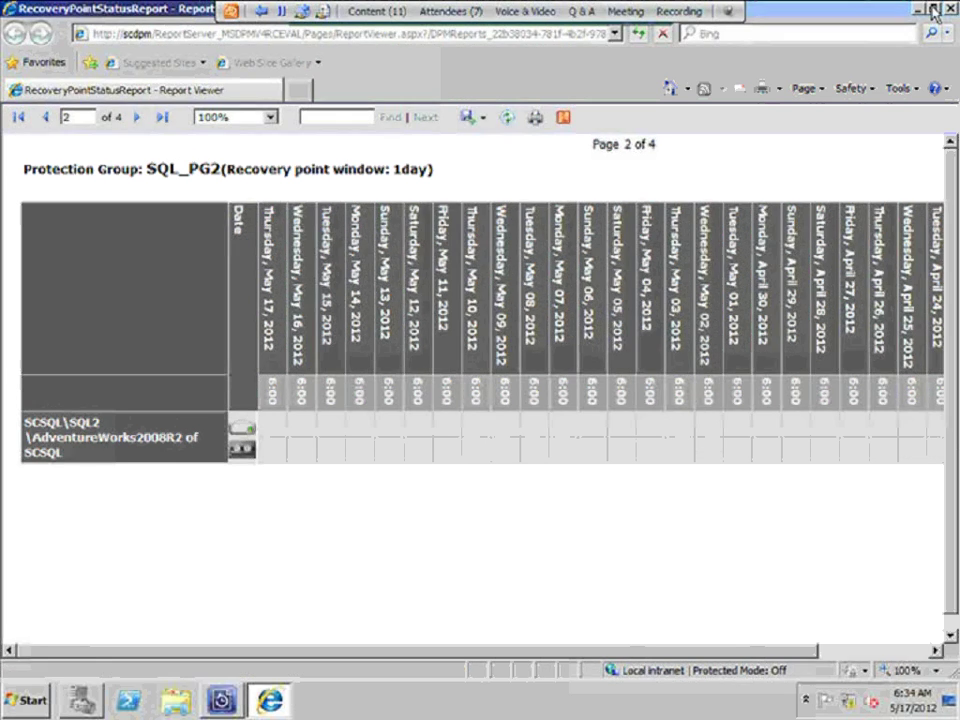
key(alt+F4)
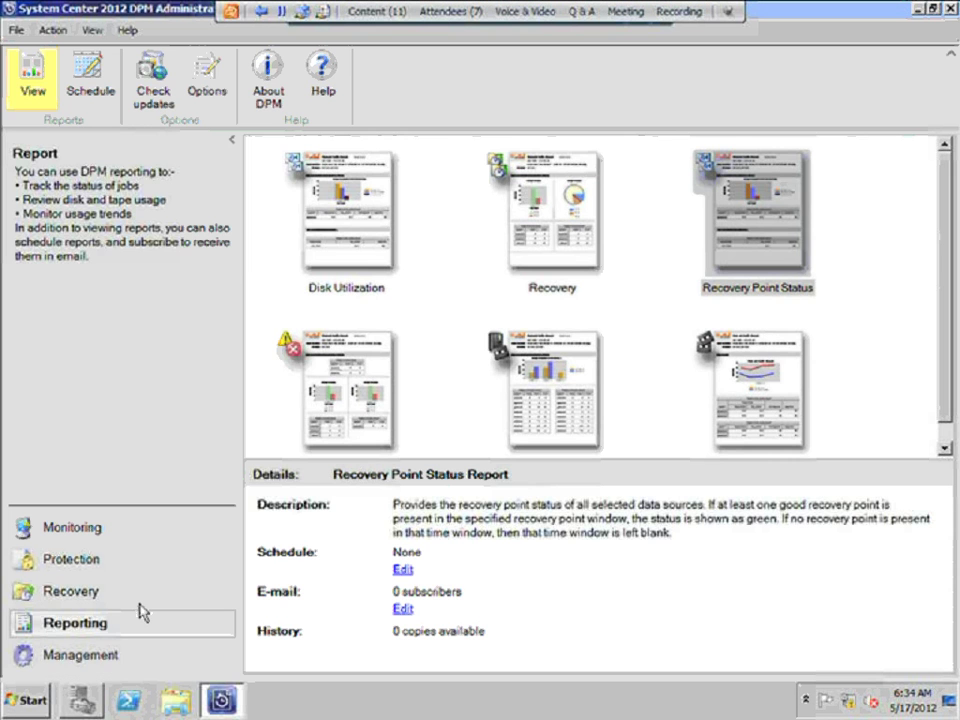
Inspect the protection agent details of the SCSQL and HV03 computers in Management.
click(124, 656)
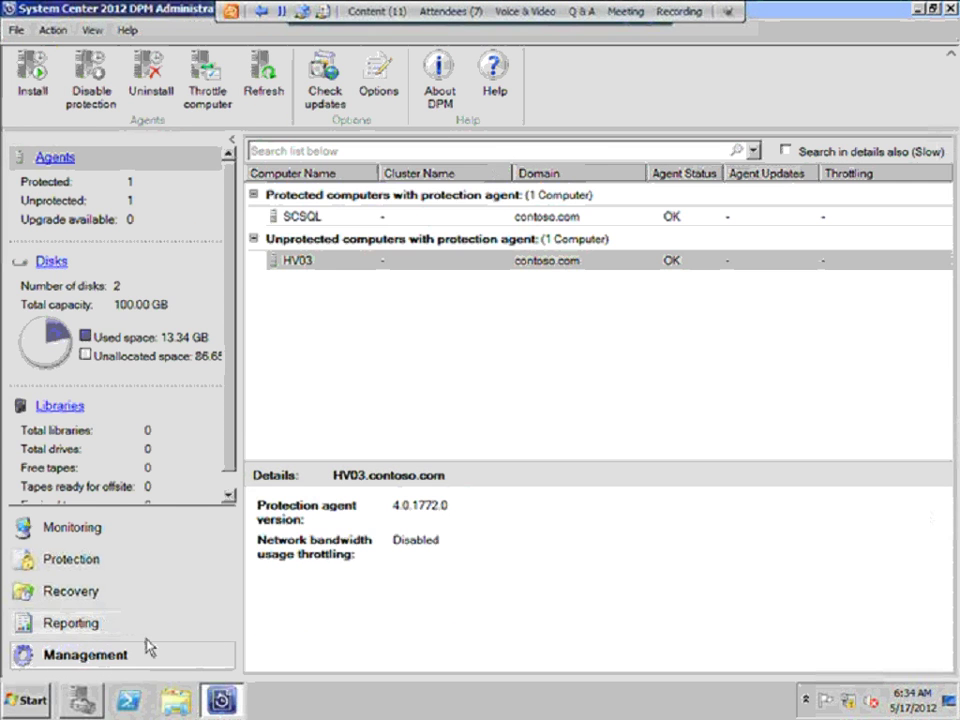
click(312, 220)
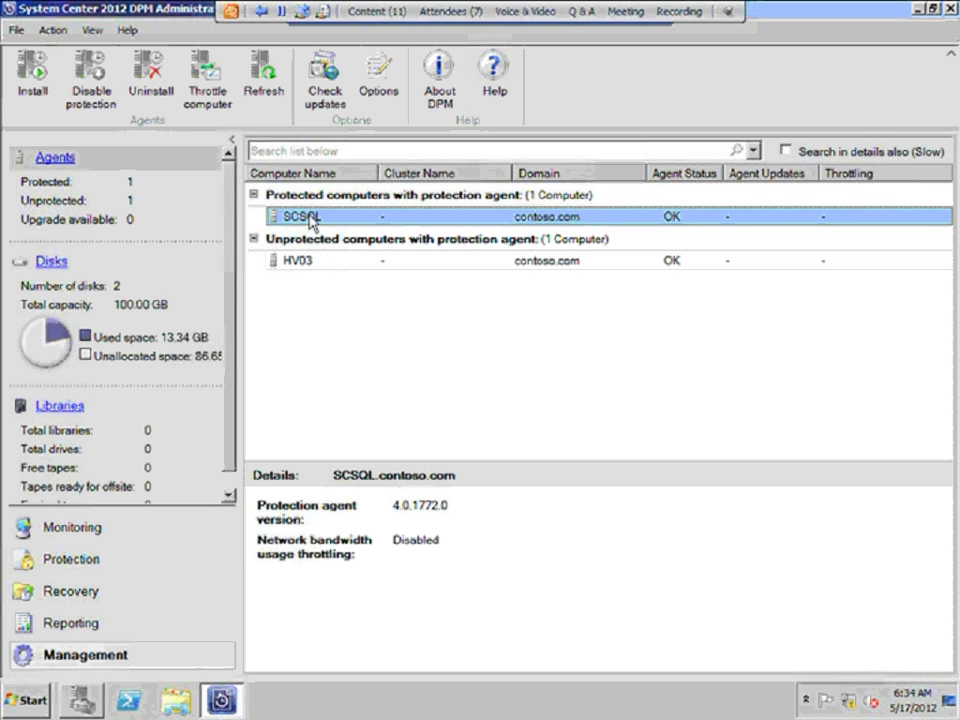
click(316, 266)
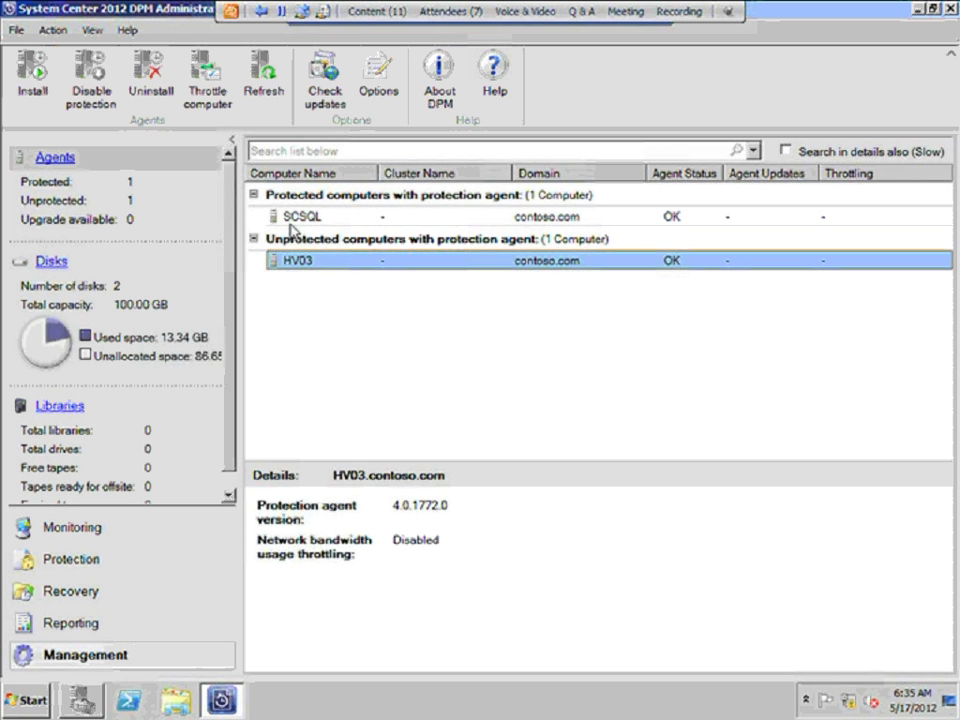
click(669, 218)
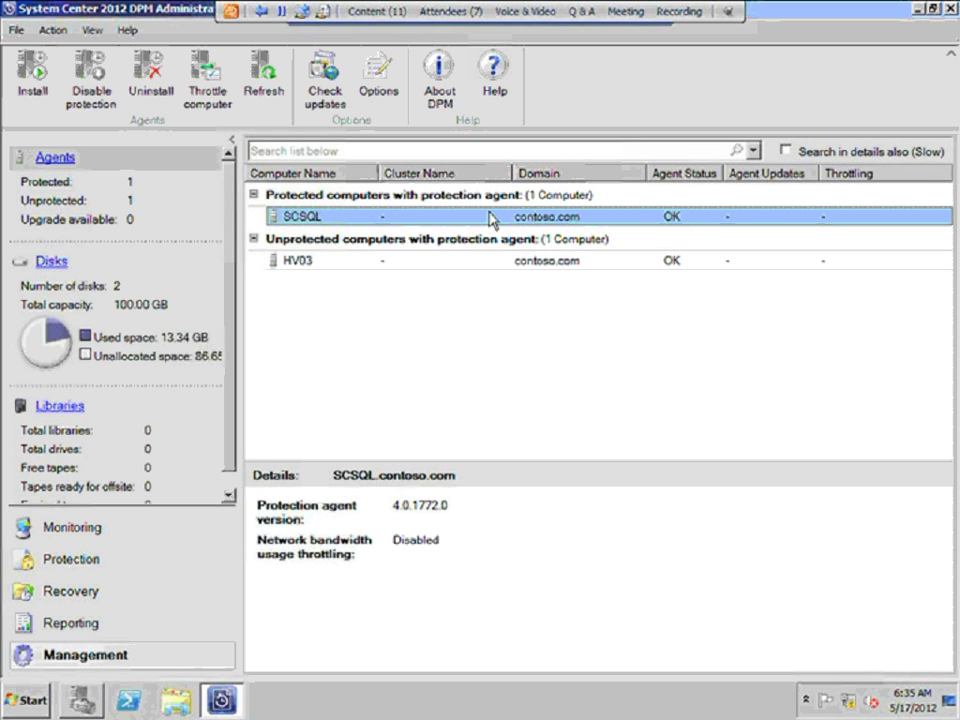
Start a protection agent installation using the Install agents method and add the computer DC as the target.
click(25, 94)
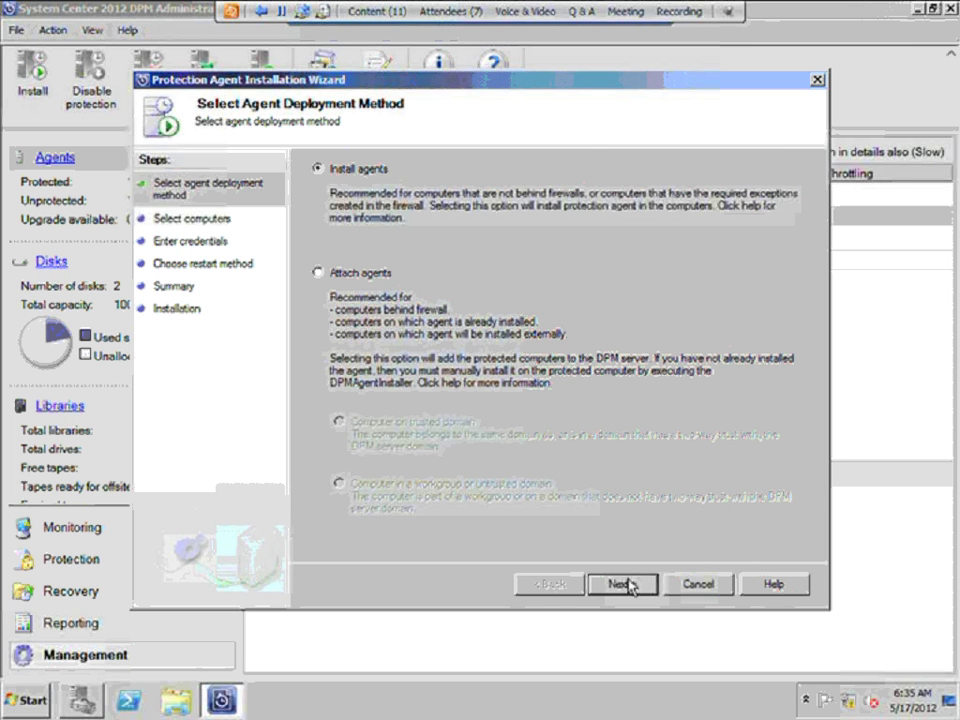
click(622, 584)
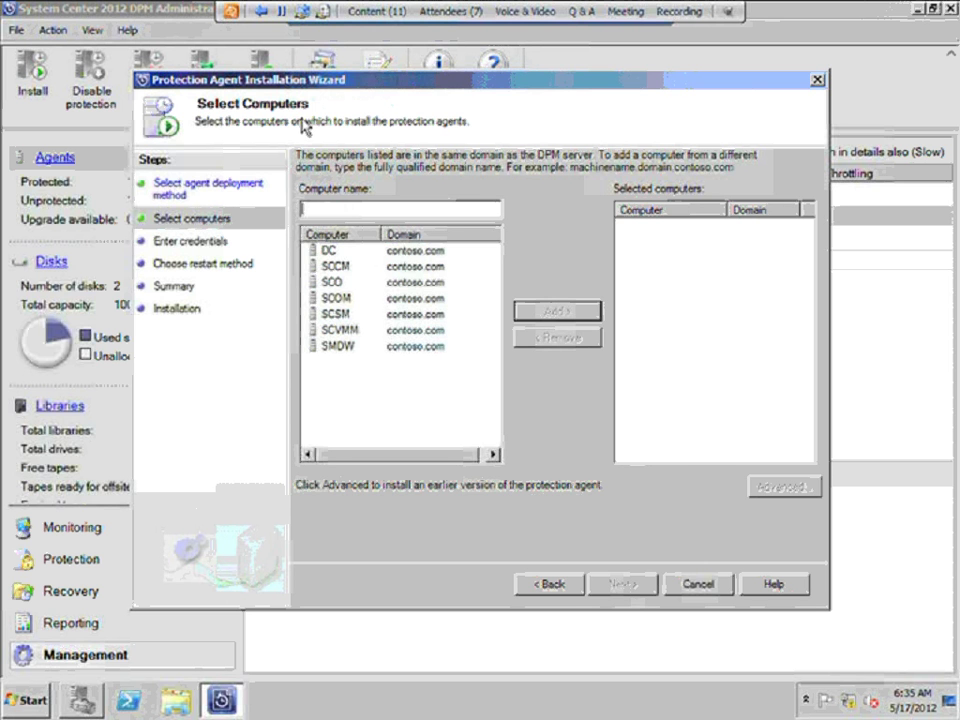
click(334, 252)
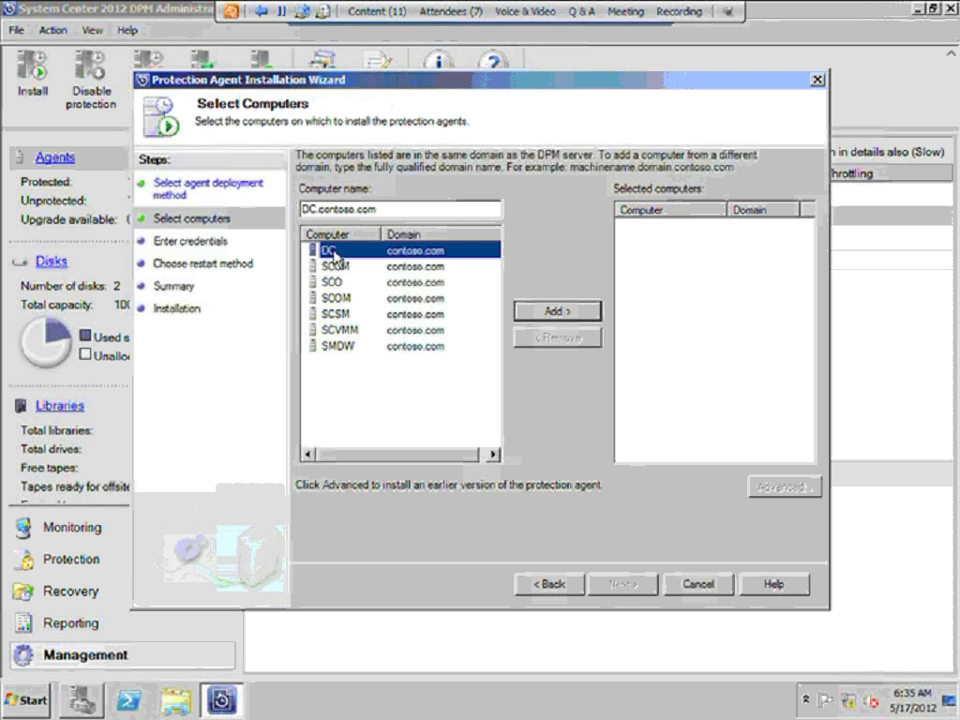
click(552, 312)
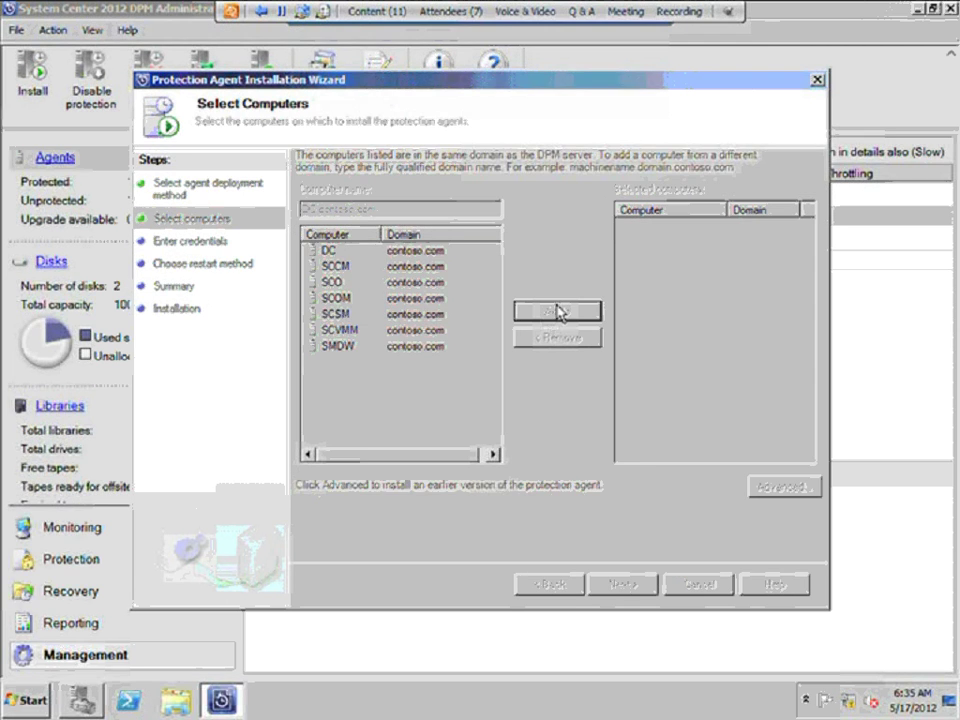
click(645, 587)
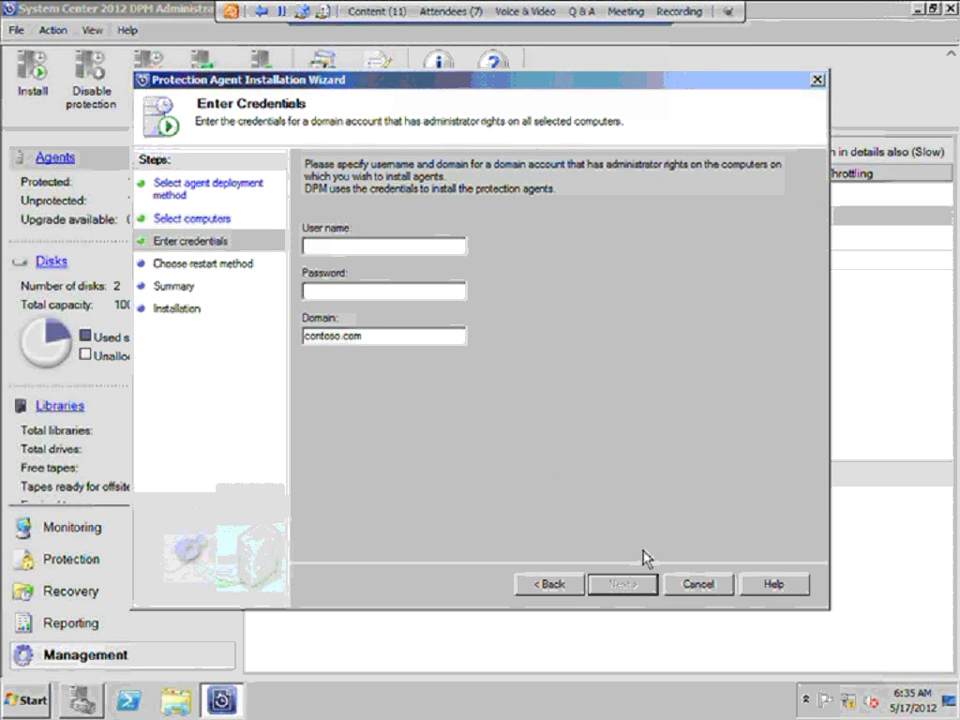
Try to submit the user name Administrator and the account password as credentials for the contoso.com domain.
text(Administr)
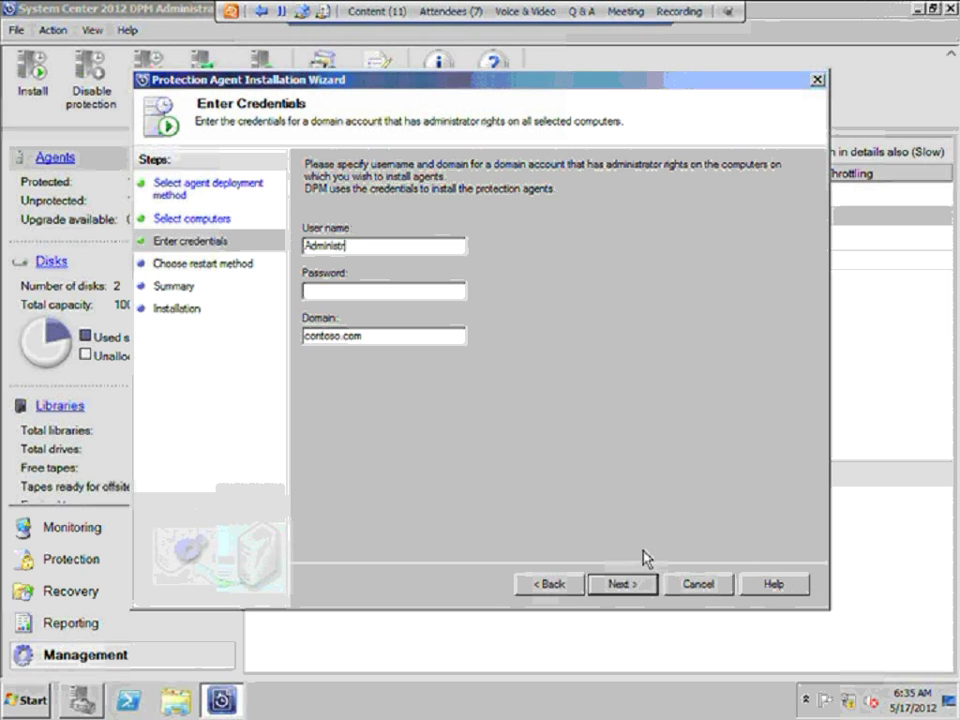
text(ator)
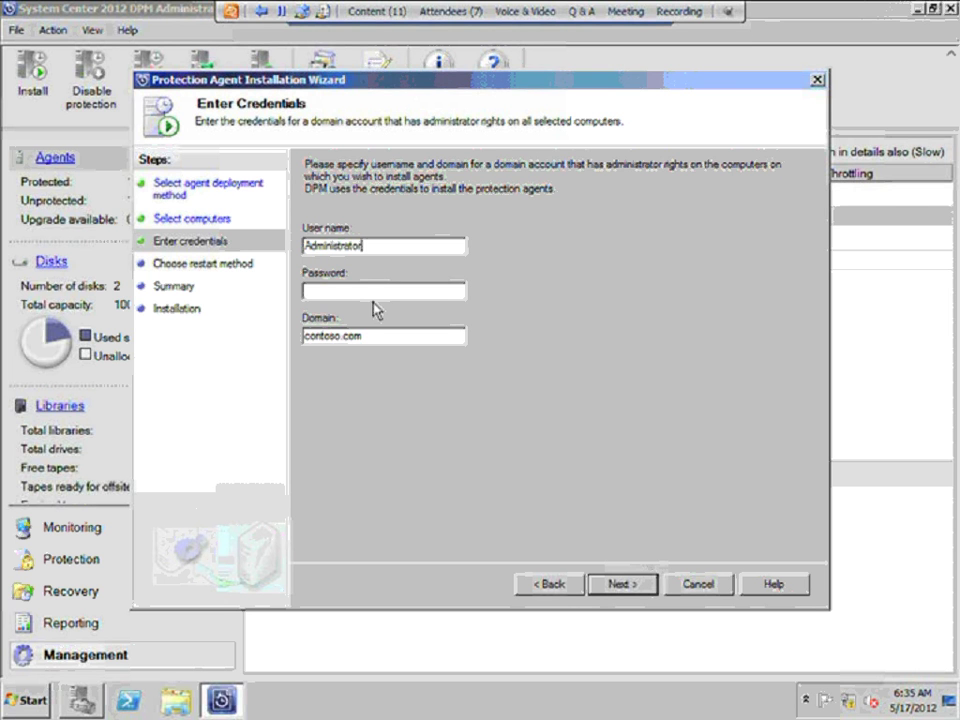
click(368, 291)
text(Password)
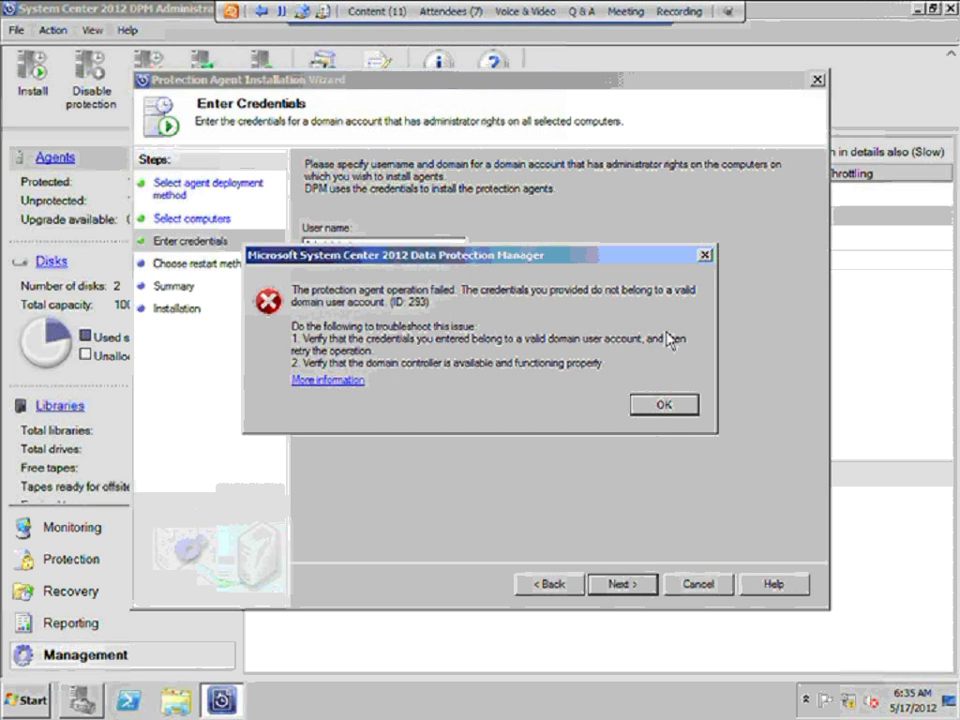
click(656, 408)
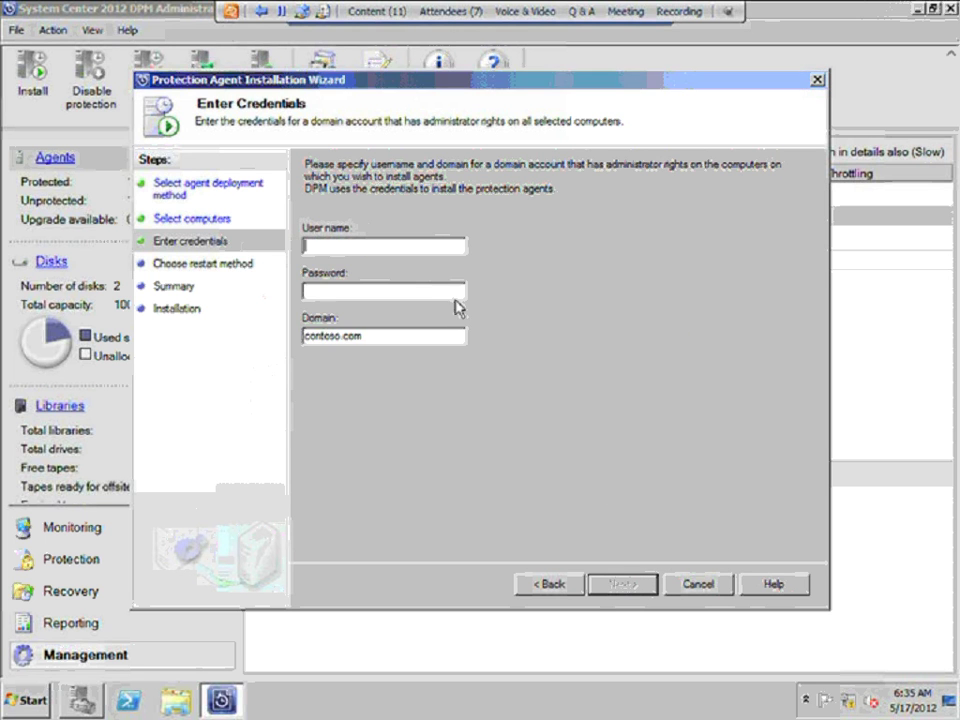
Enter Administrator as the user name, fill in the account password again, and proceed to the restart method.
text(Administrator)
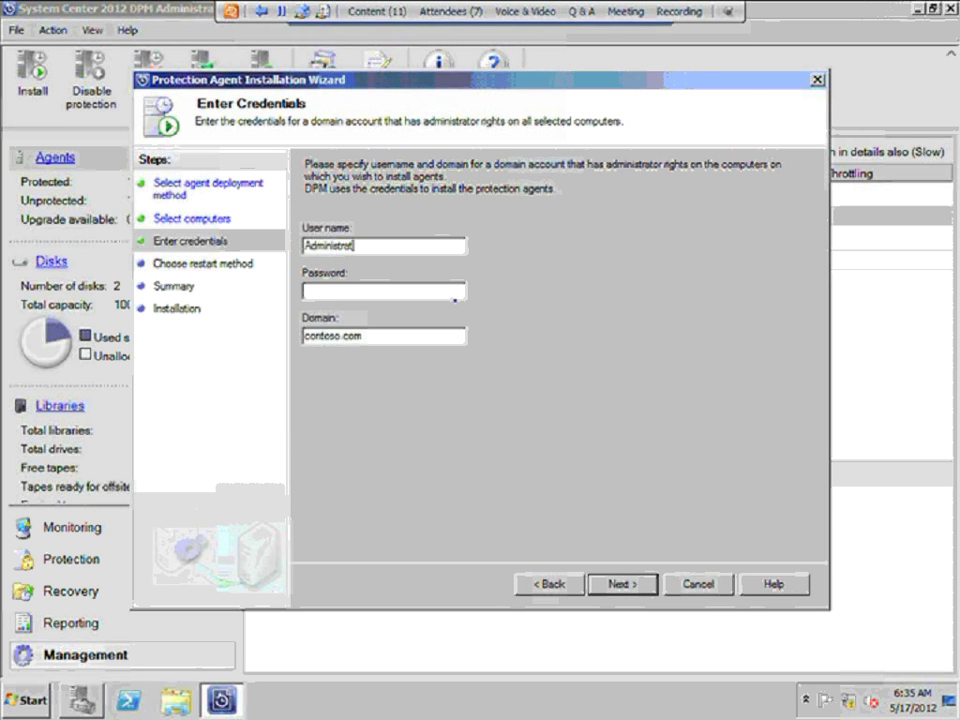
click(444, 290)
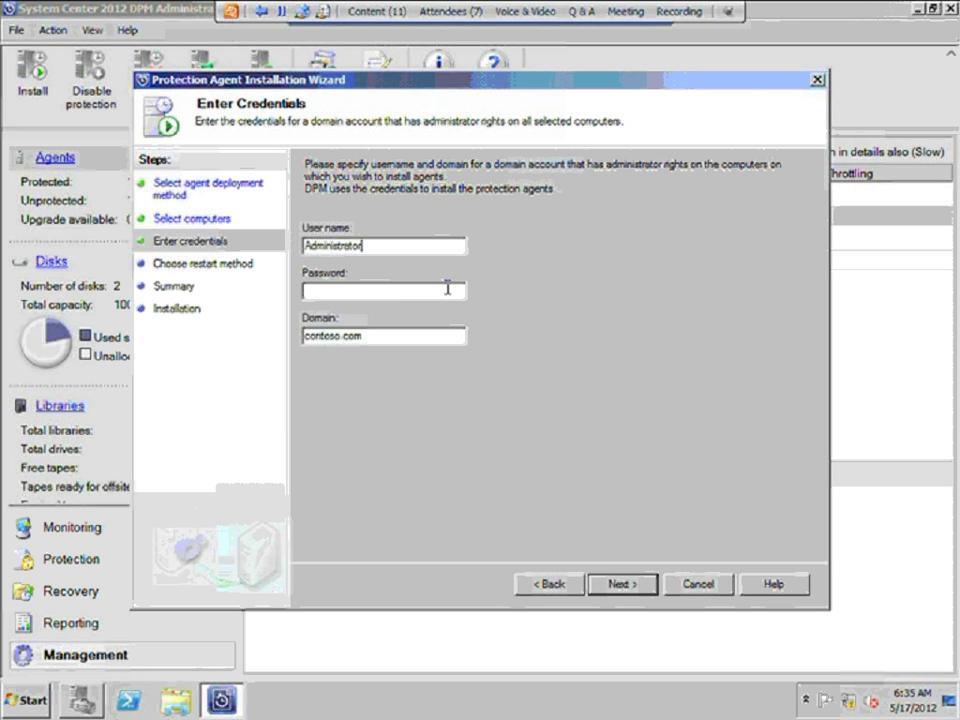
text(Password)
click(617, 587)
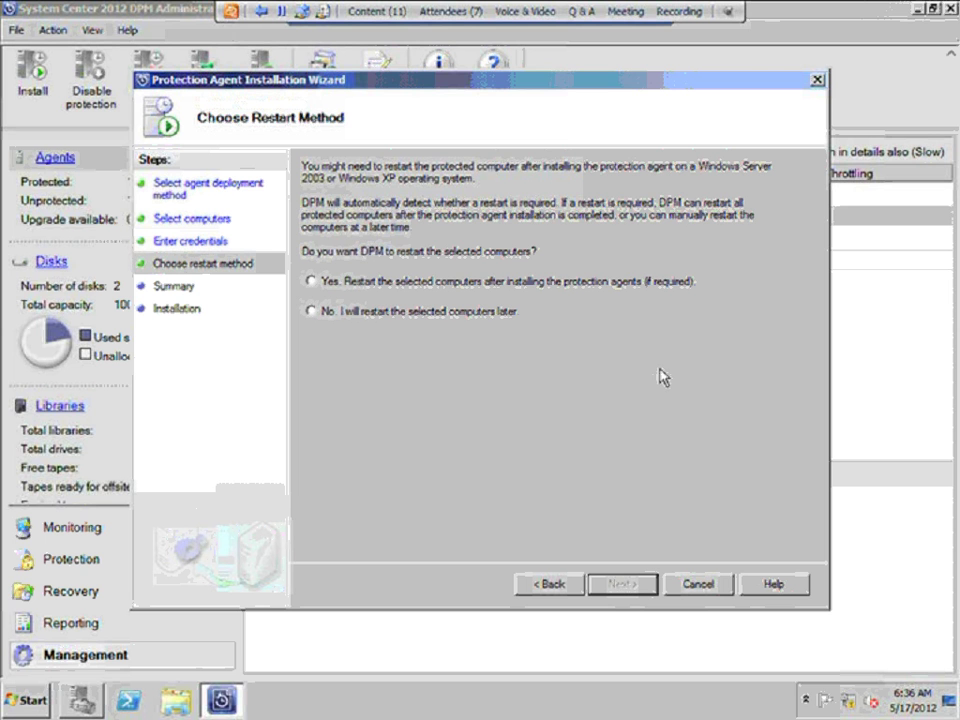
Decline the automatic restart, install the protection agent on DC.contoso.com, and display DC's agent details.
click(313, 312)
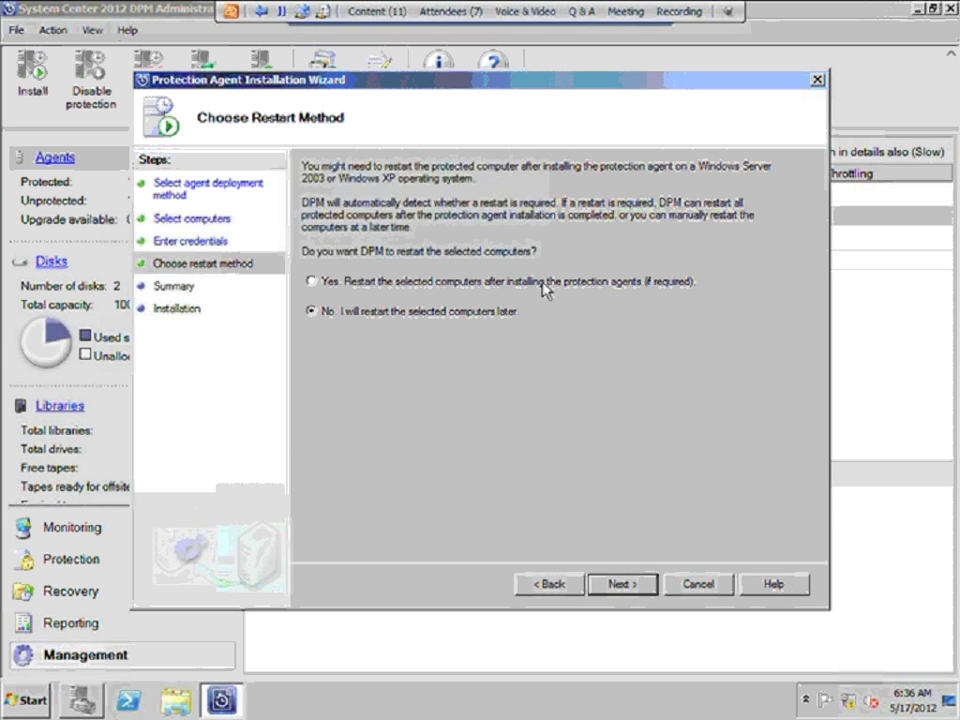
click(638, 590)
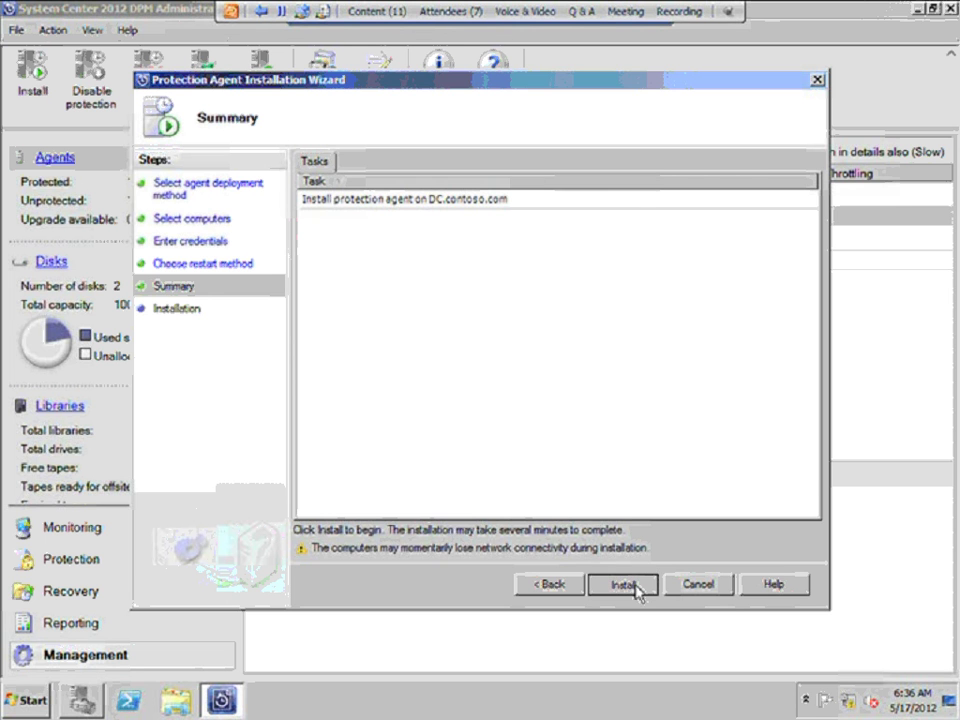
click(636, 588)
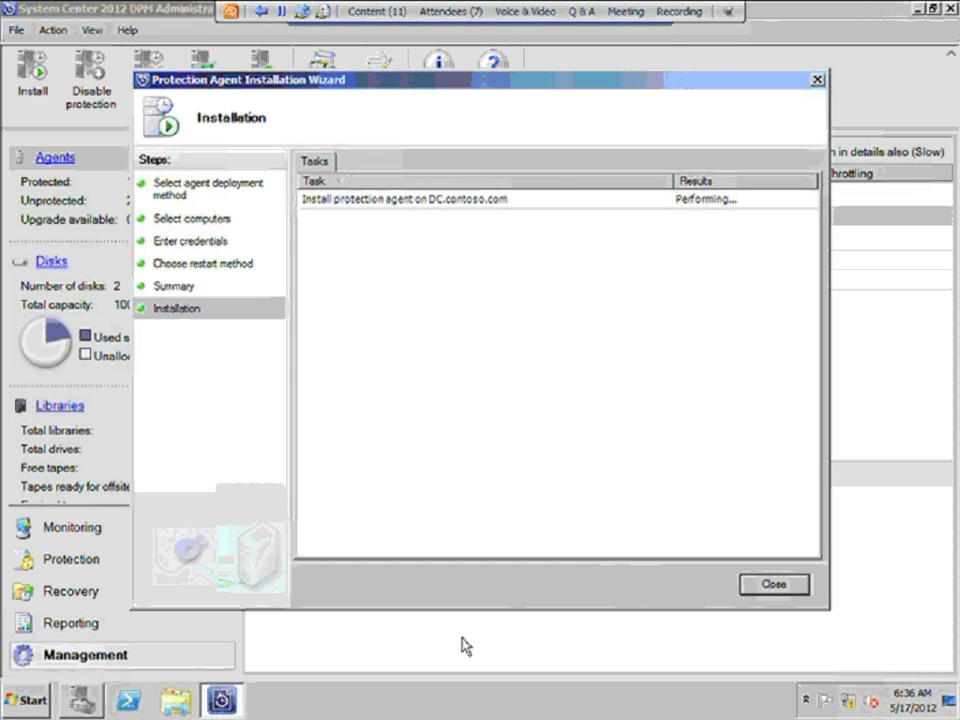
click(756, 594)
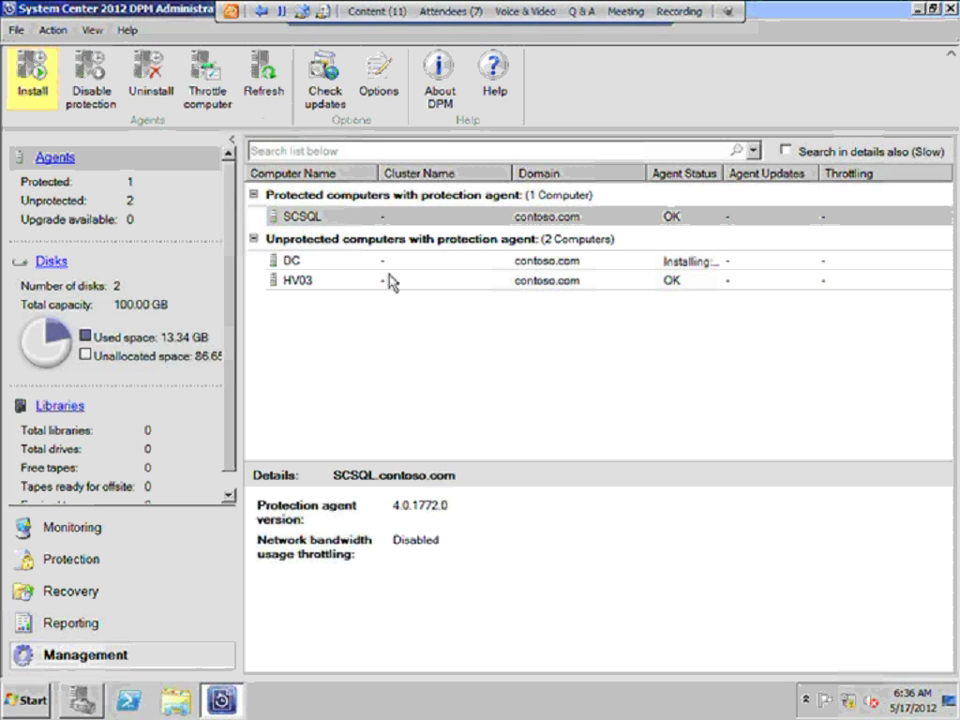
click(526, 264)
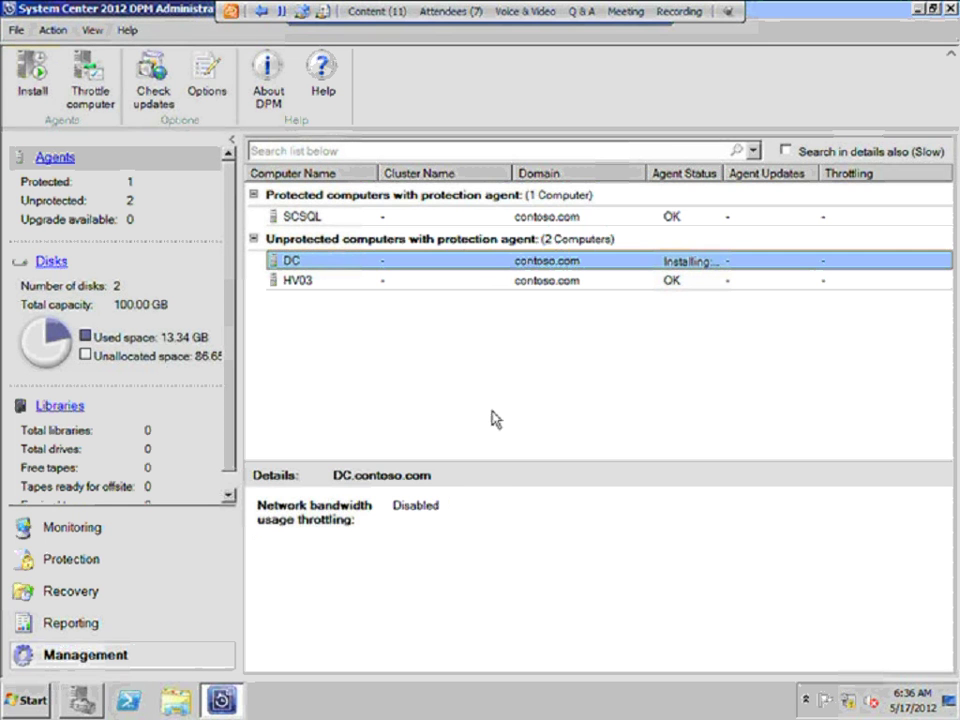
Examine the DPM storage pool disks, and switch to Server Manager to inspect the C: volume and Disk 1's DPM volumes in Disk Management.
click(58, 265)
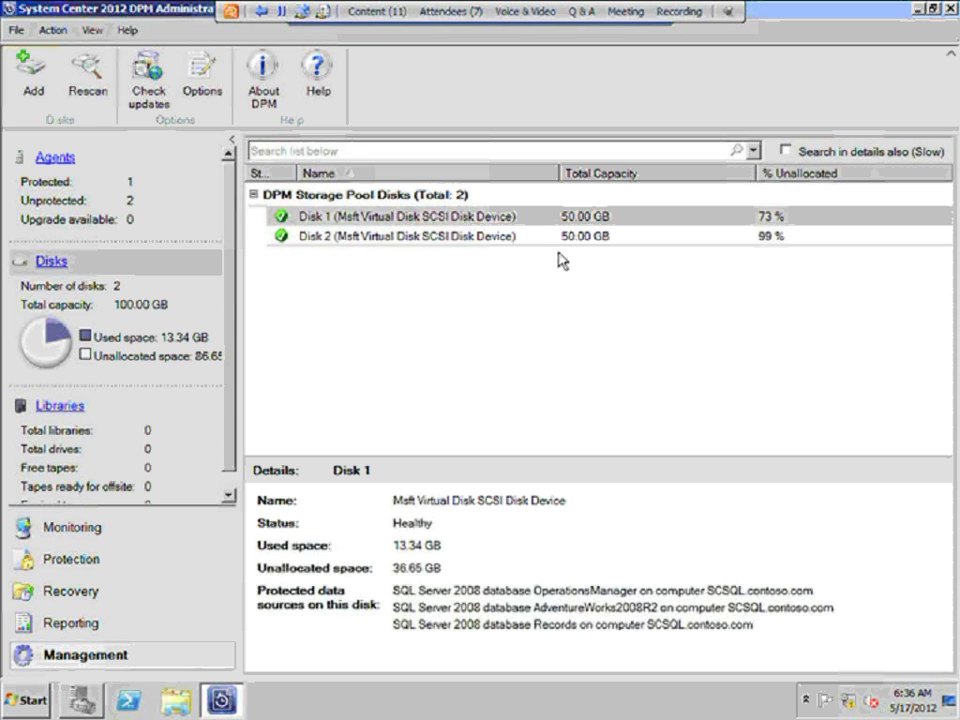
click(88, 704)
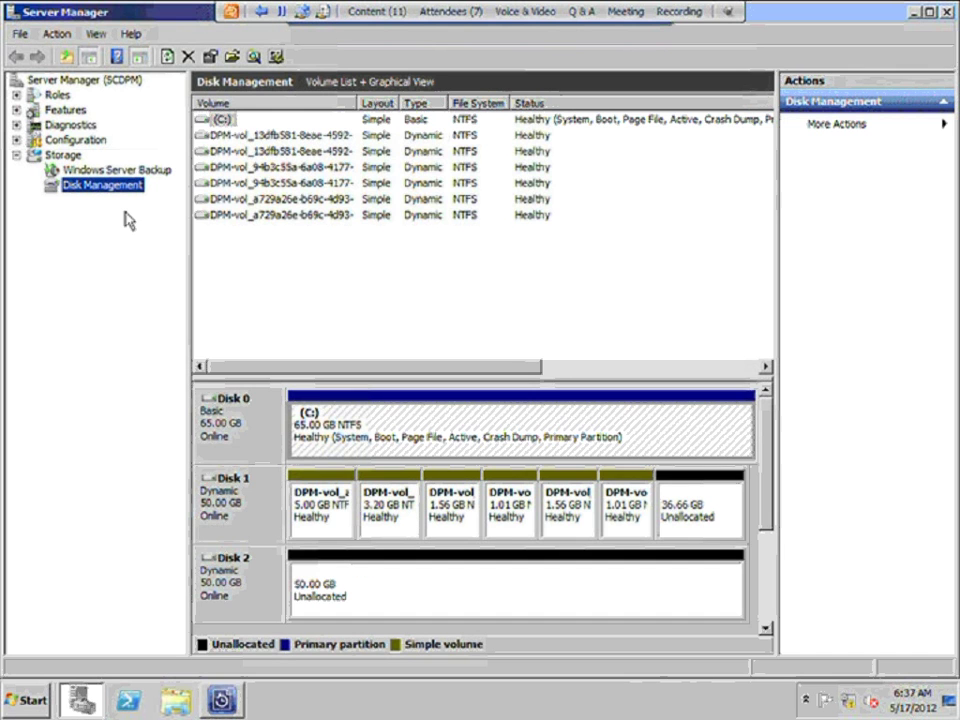
click(316, 443)
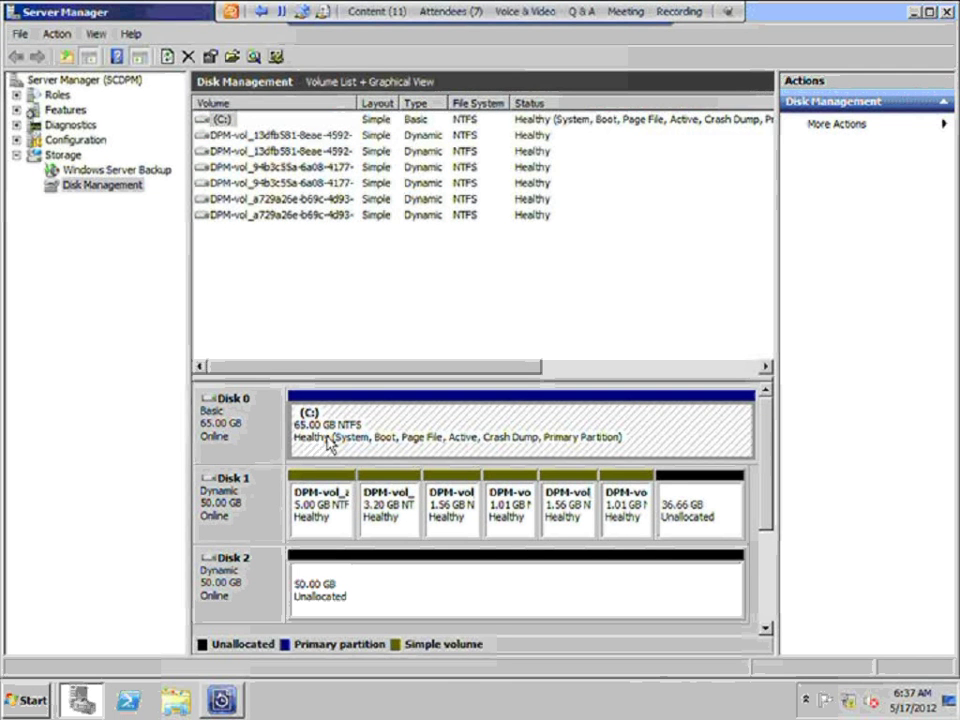
click(253, 516)
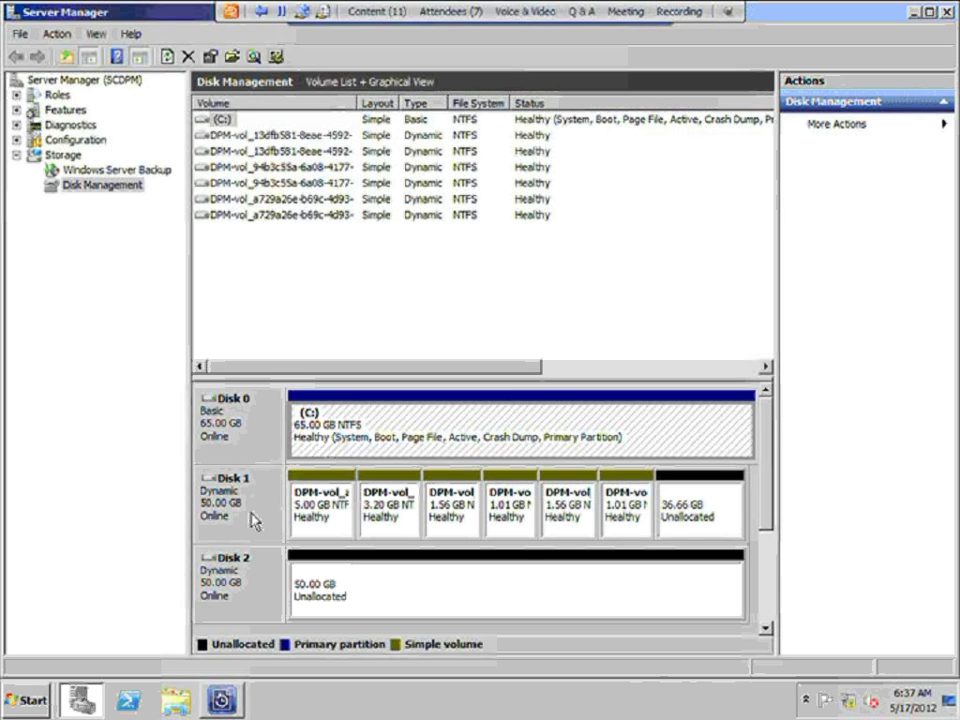
click(306, 520)
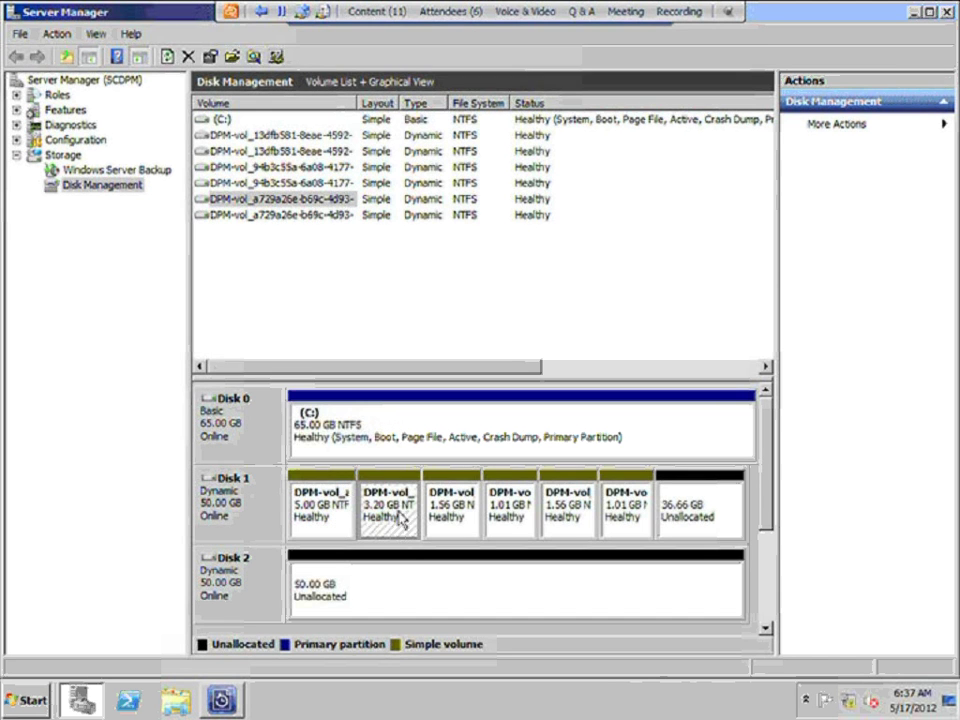
click(400, 526)
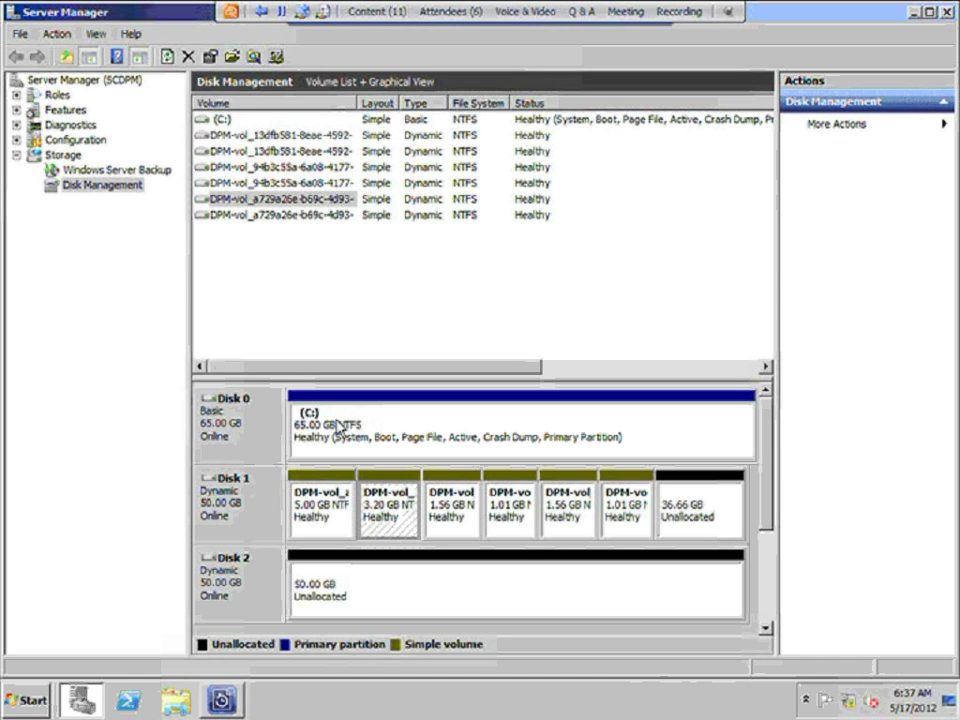
click(441, 505)
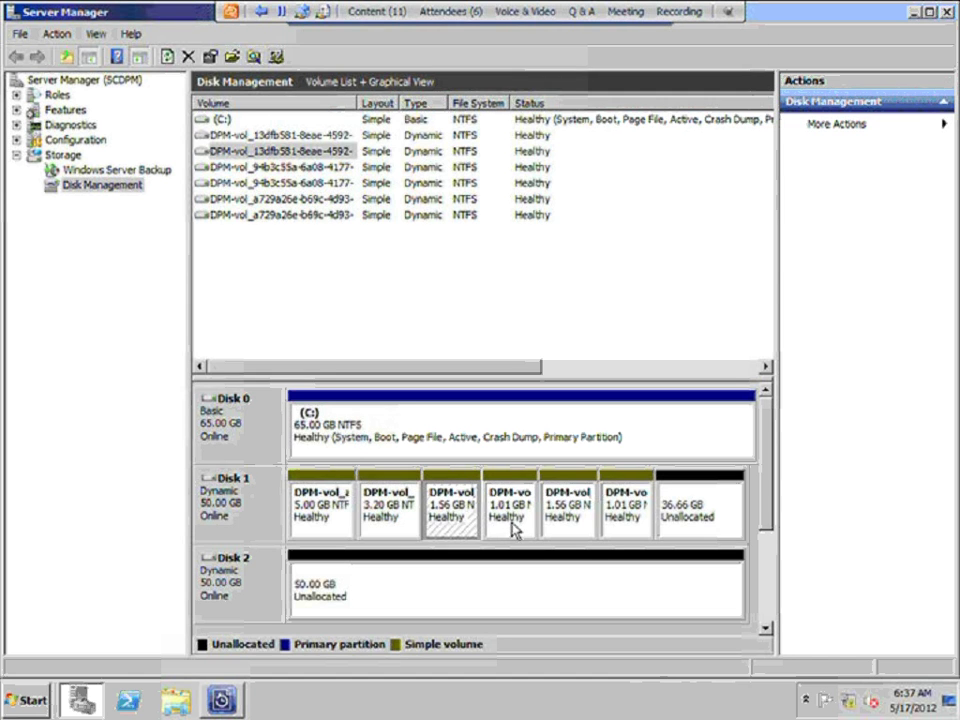
click(510, 525)
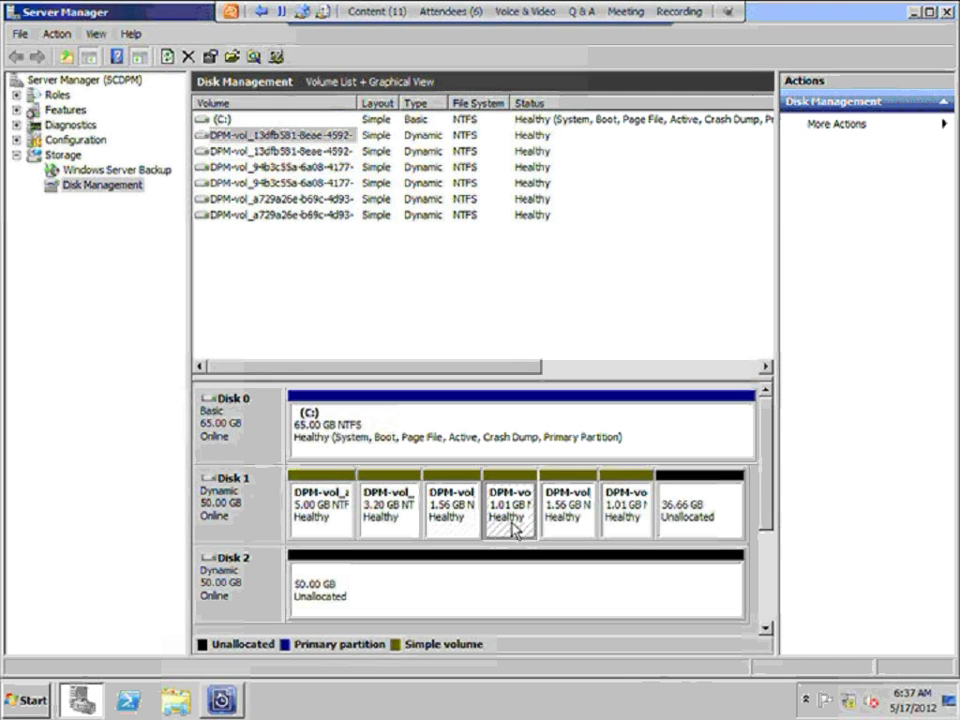
click(592, 522)
click(637, 520)
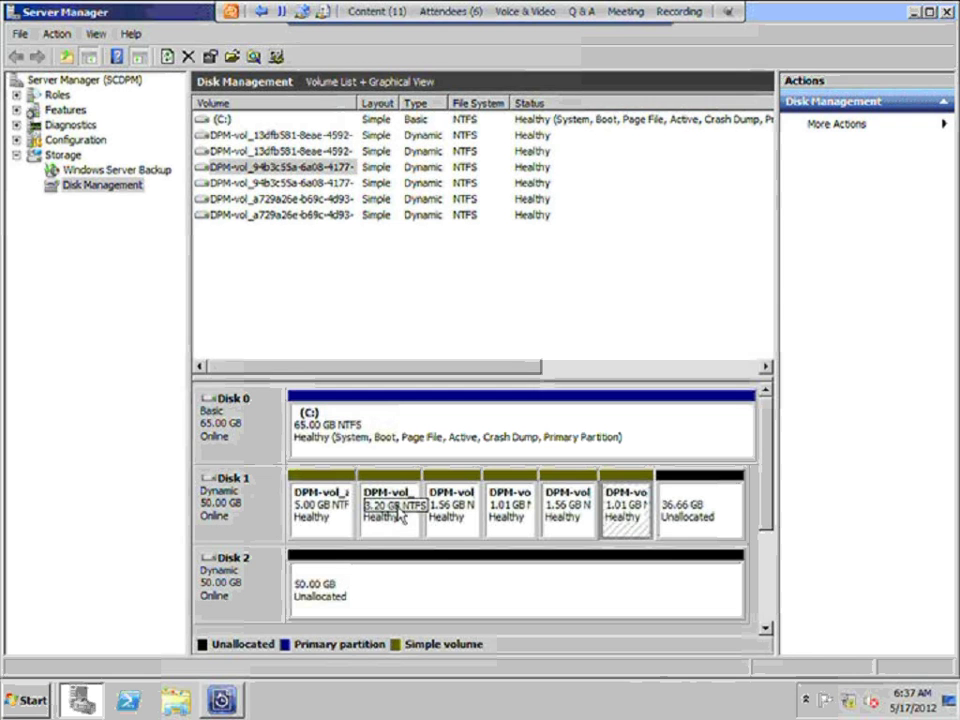
click(333, 522)
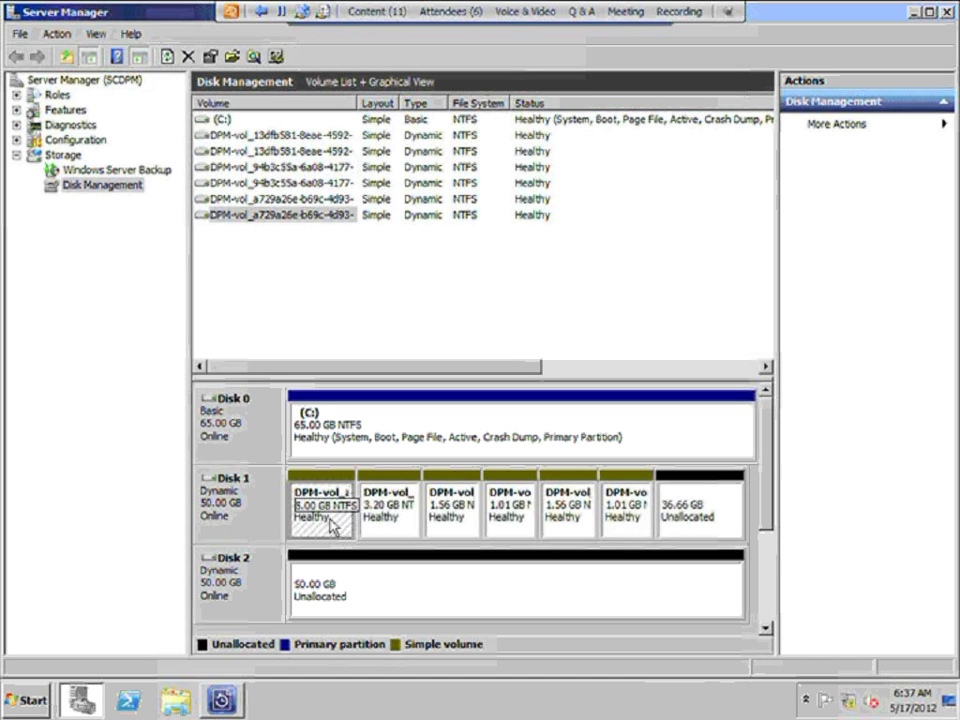
click(368, 521)
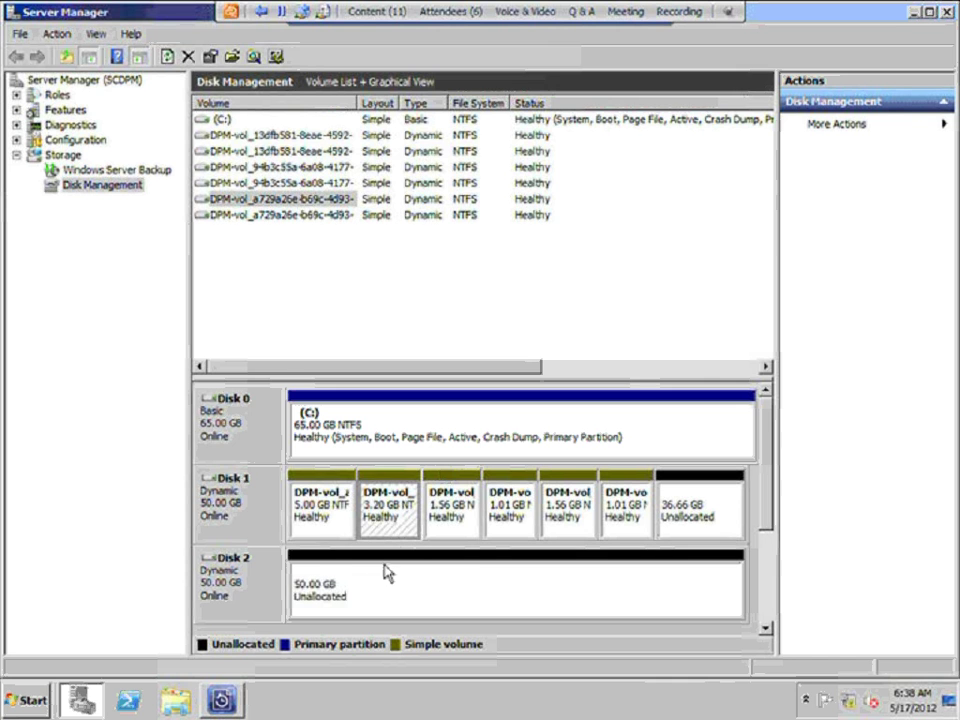
click(387, 515)
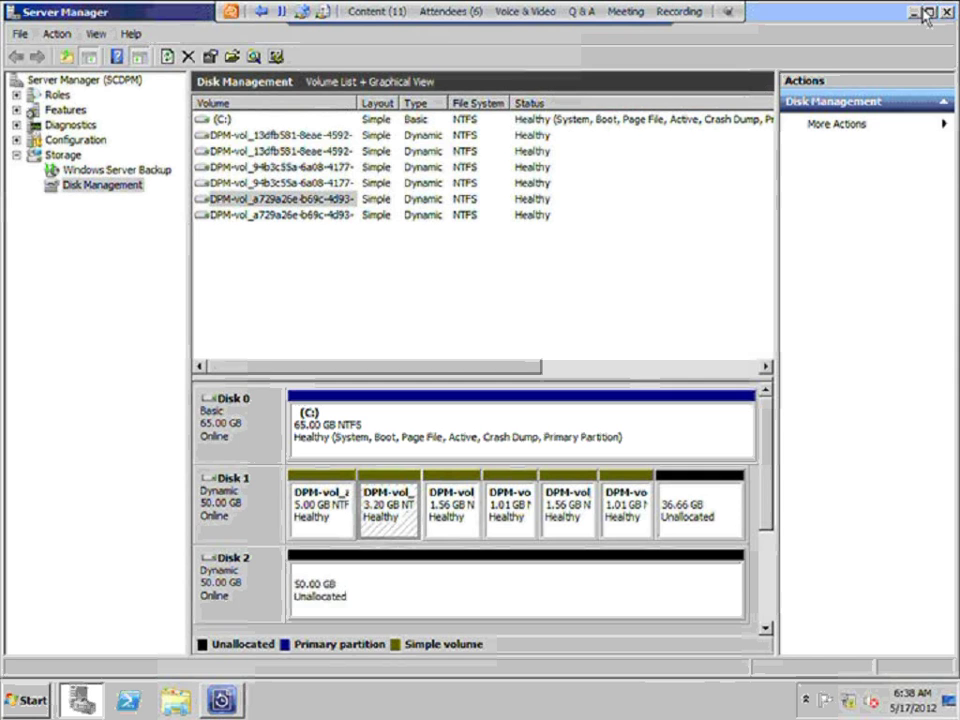
Switch back to the DPM console and check the agent status of DC.
key(alt+Tab)
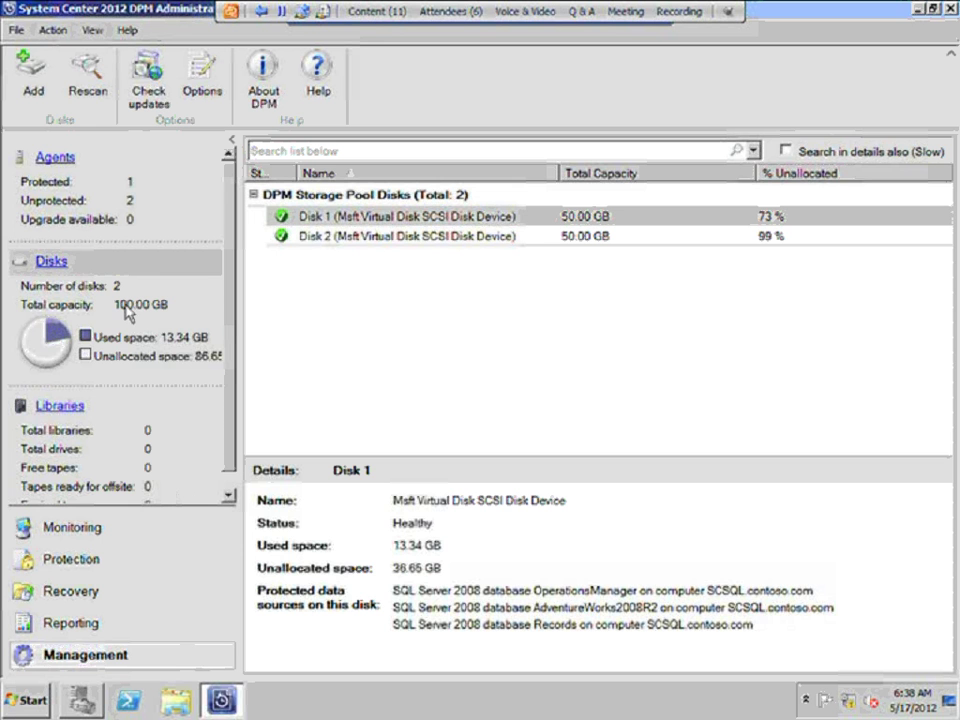
click(55, 160)
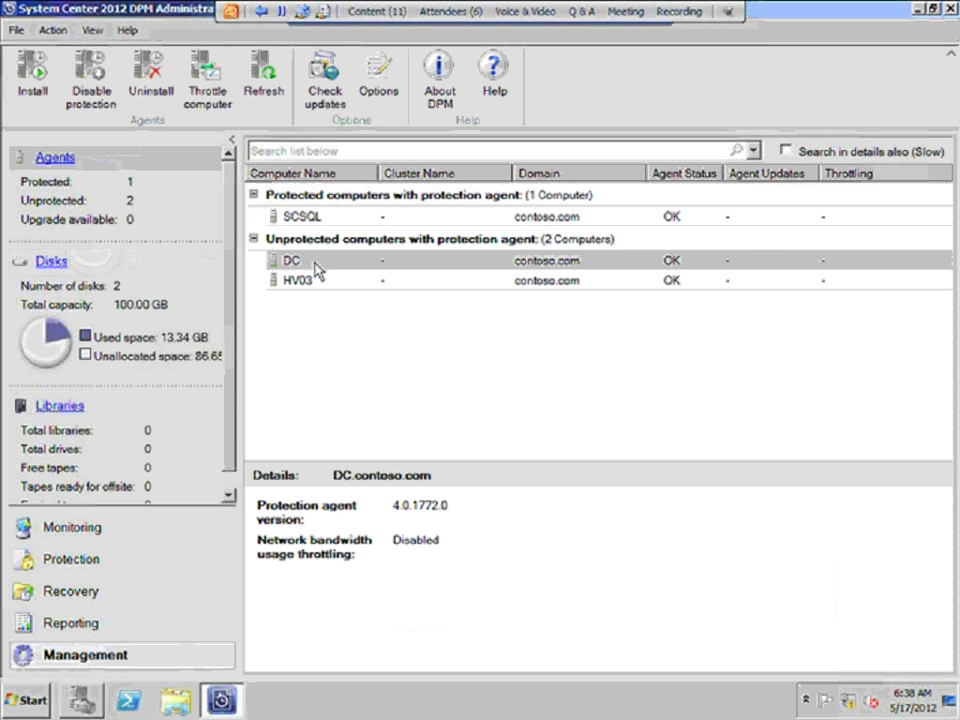
Start creating a new protection group in Protection with Servers as the group type.
click(120, 566)
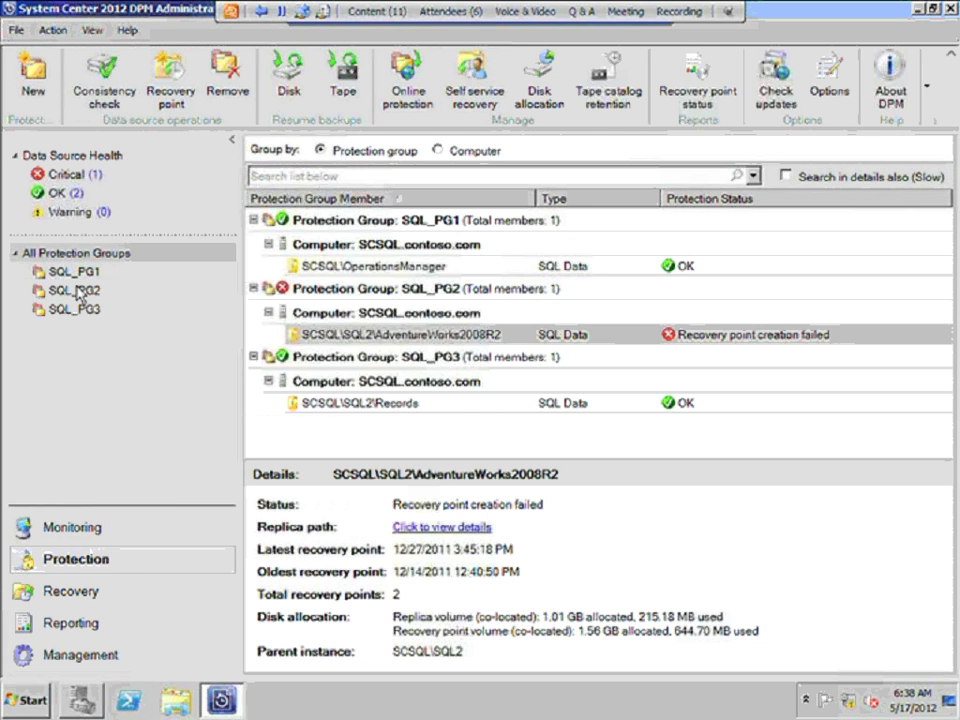
click(37, 88)
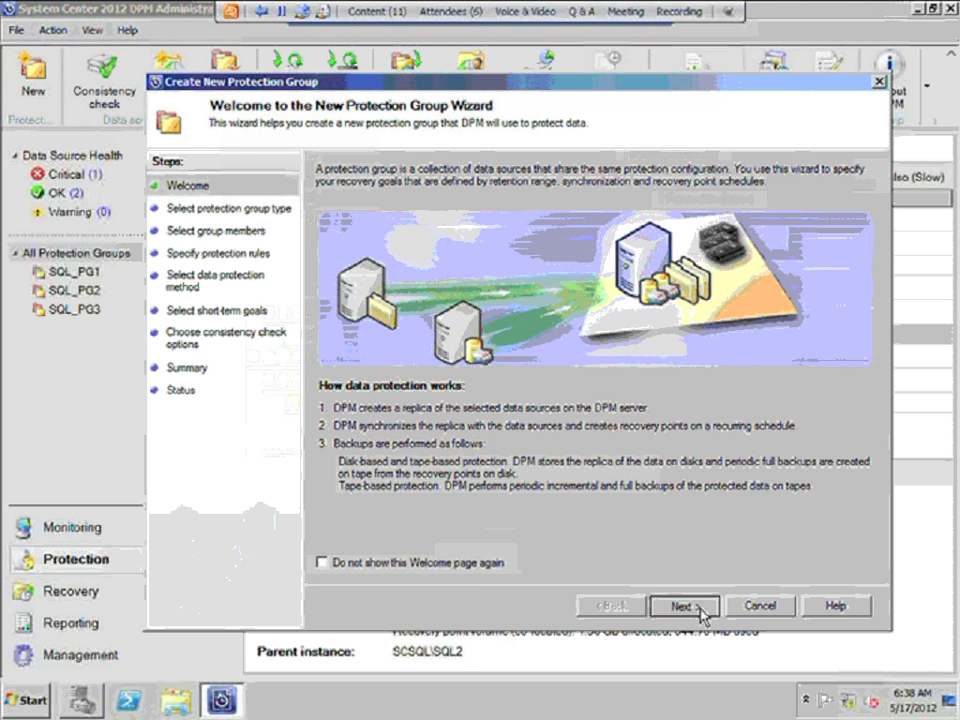
click(700, 608)
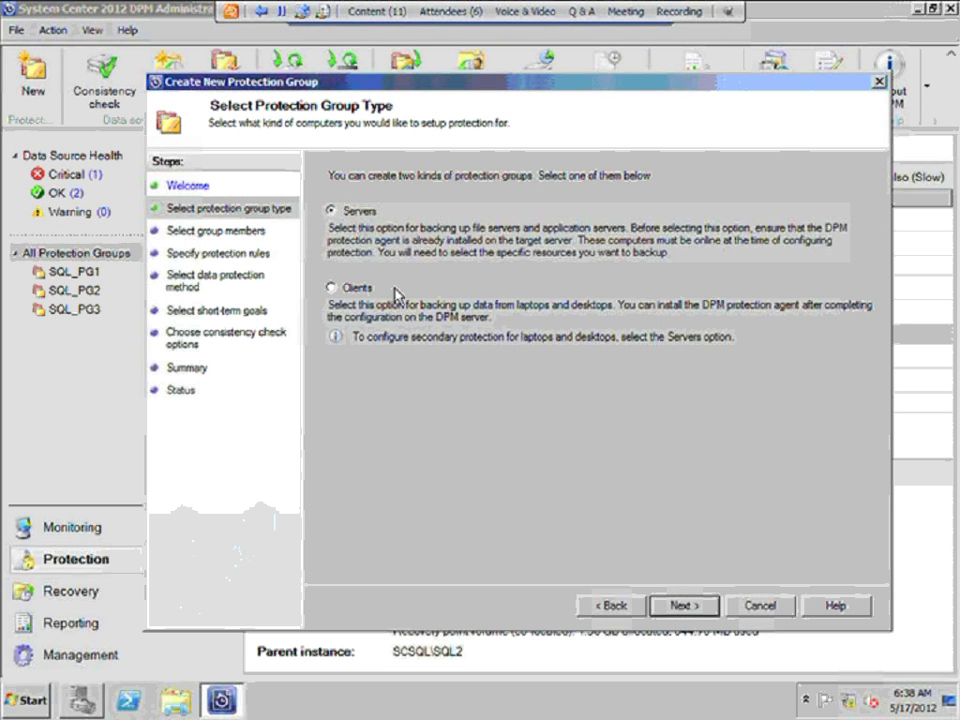
click(685, 605)
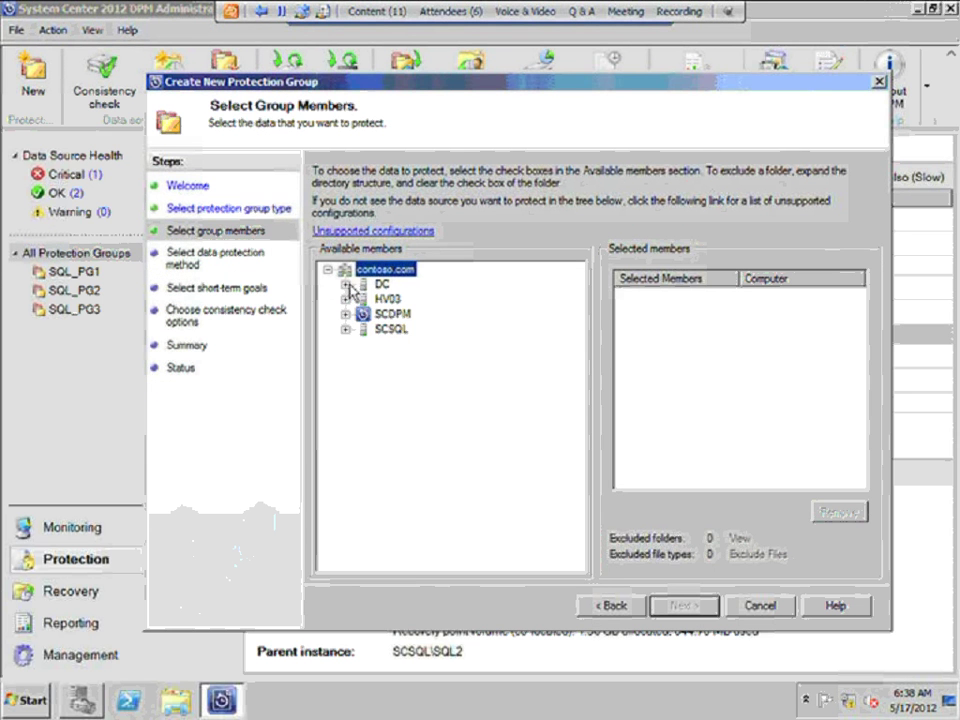
Add DC's System Protection as a group member, and review the folders on its C:\ volume and the System Protection items.
click(346, 285)
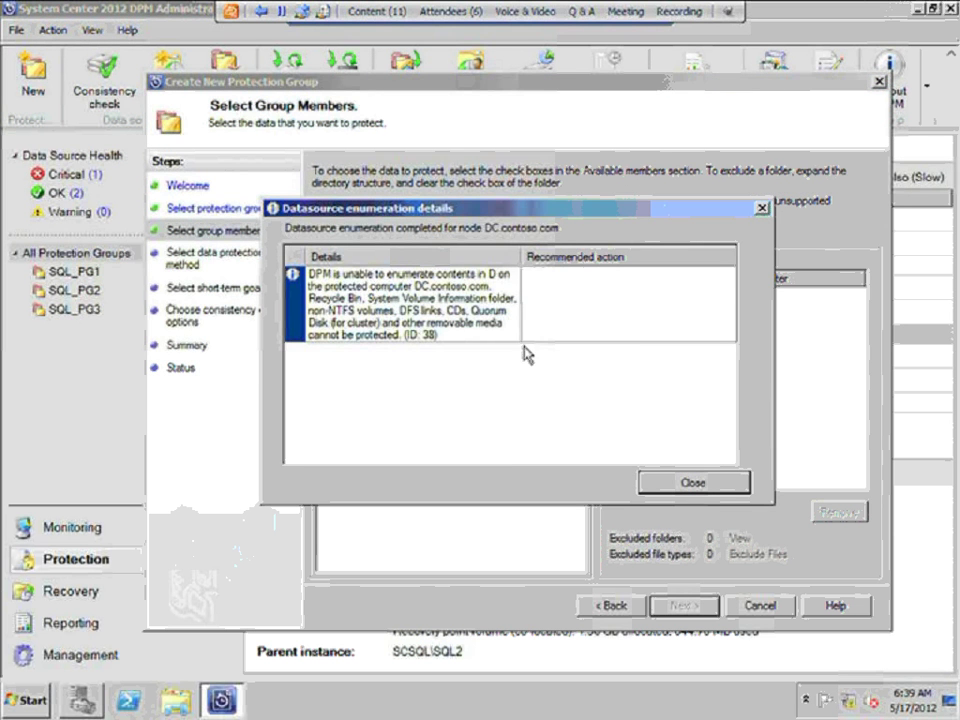
click(690, 481)
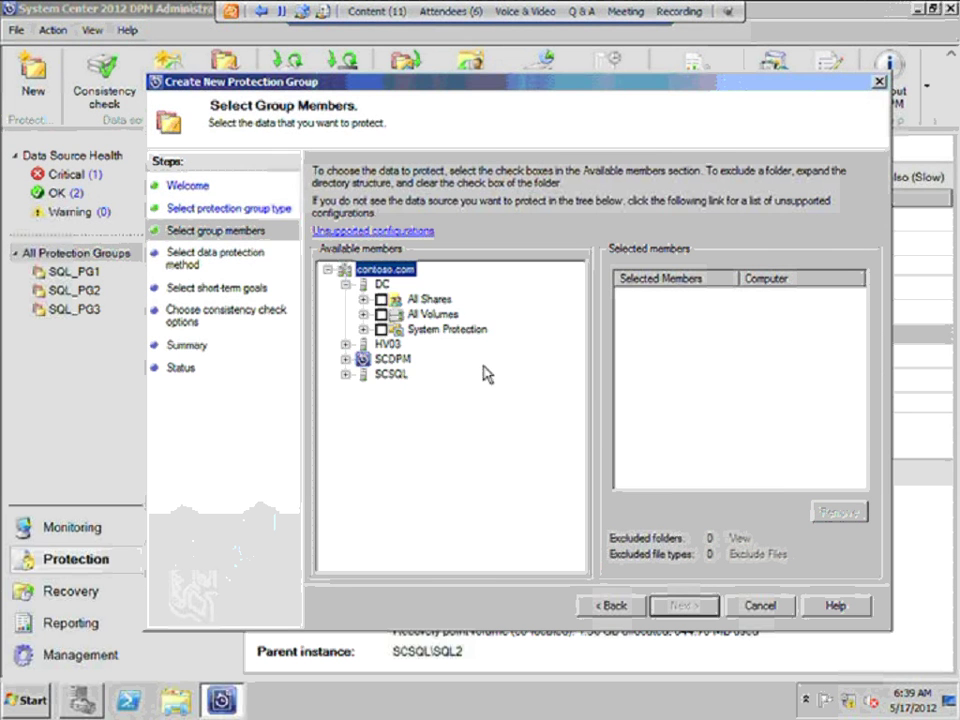
click(381, 330)
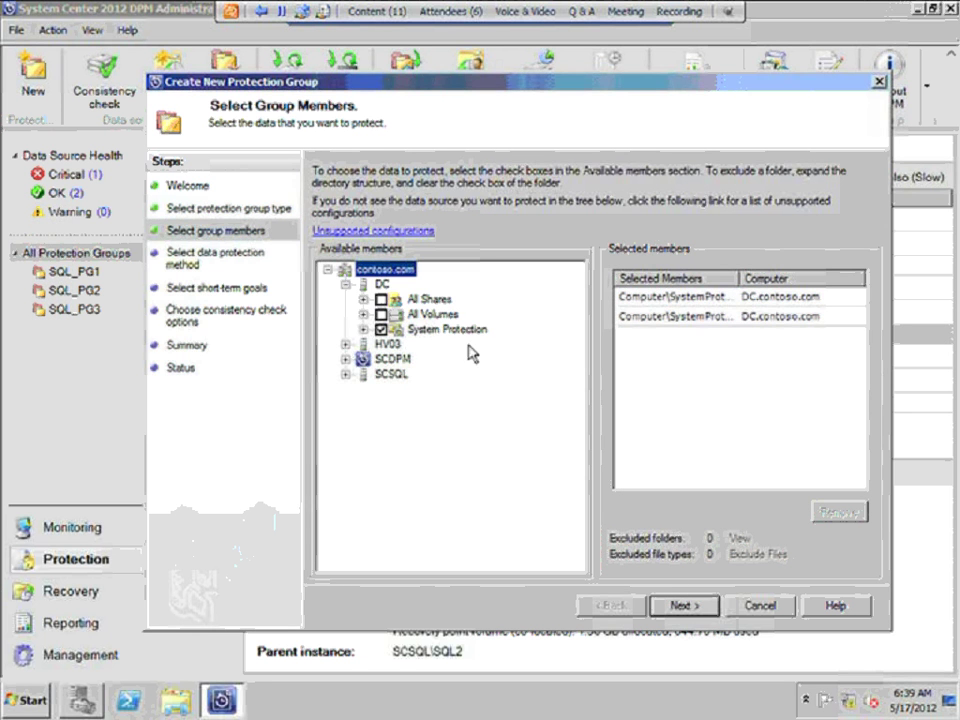
click(364, 314)
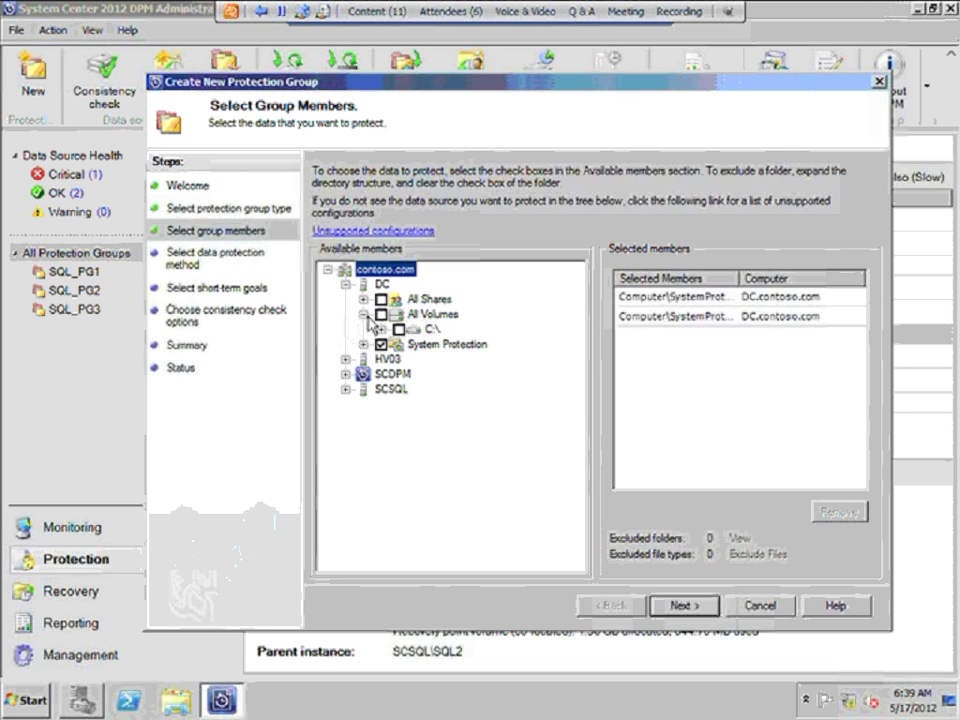
click(381, 329)
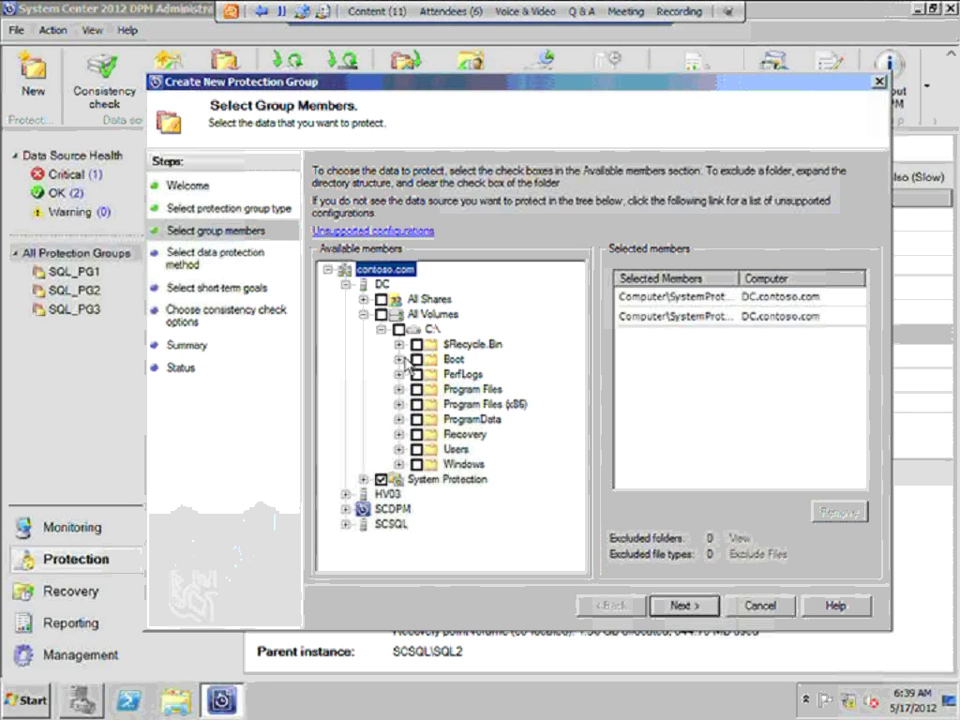
click(364, 314)
click(364, 329)
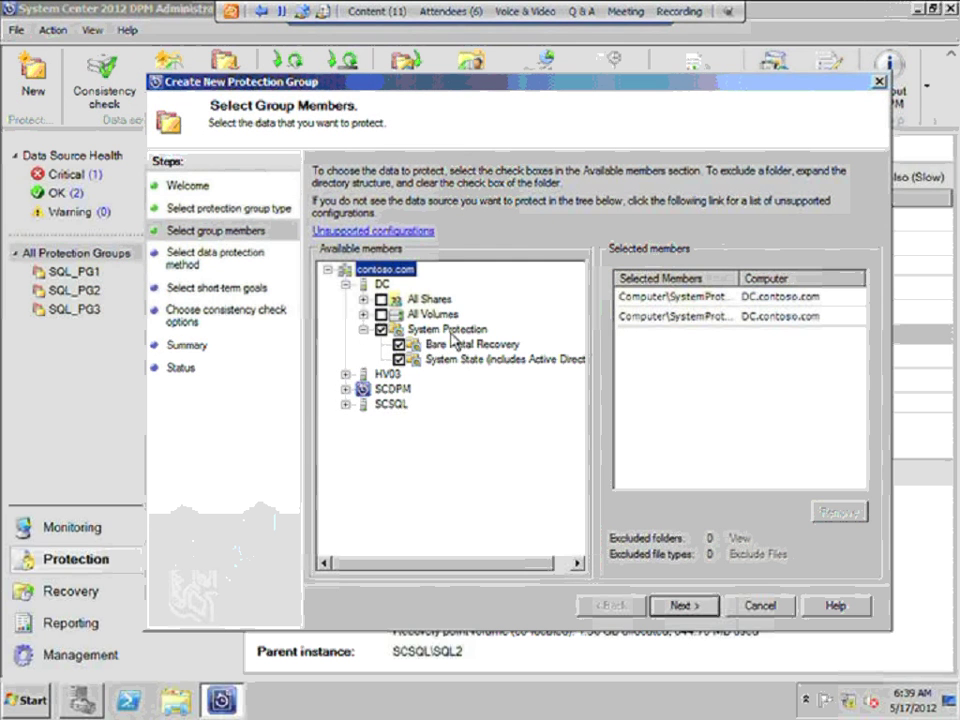
Name the protection group Active Directory Protection Group, keep short-term protection on Disk, and proceed to the short-term goals.
click(690, 610)
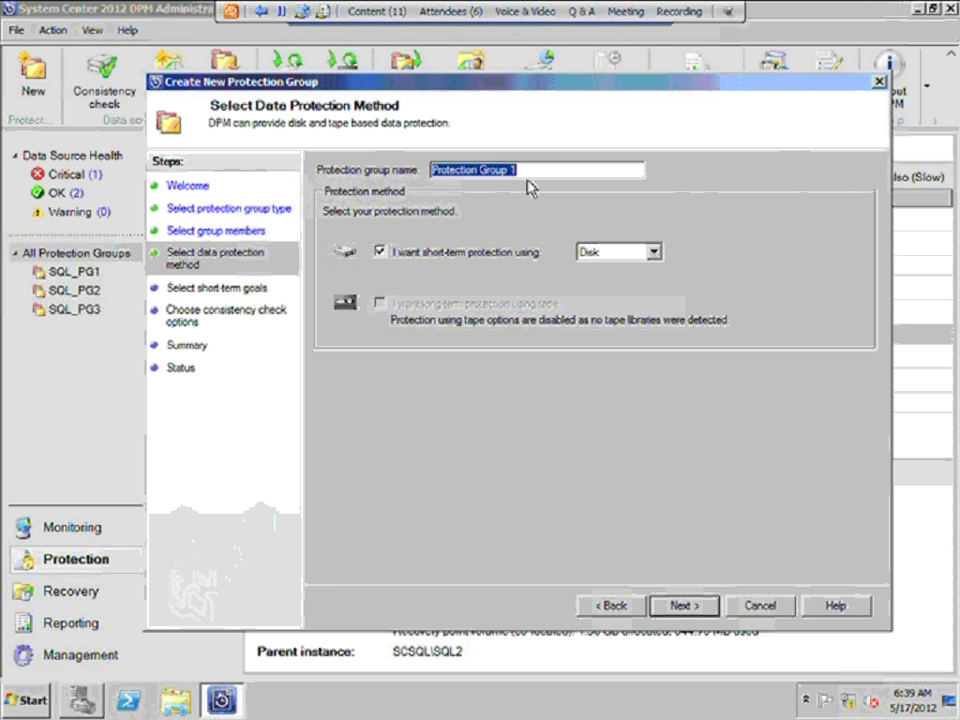
text(Acti)
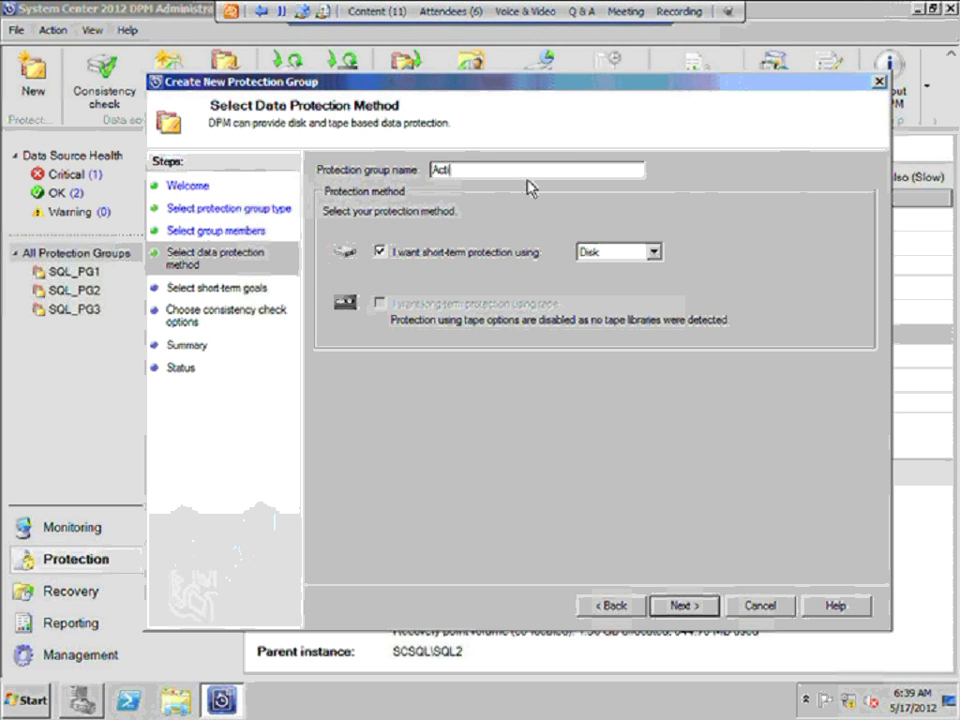
text(ve Directory )
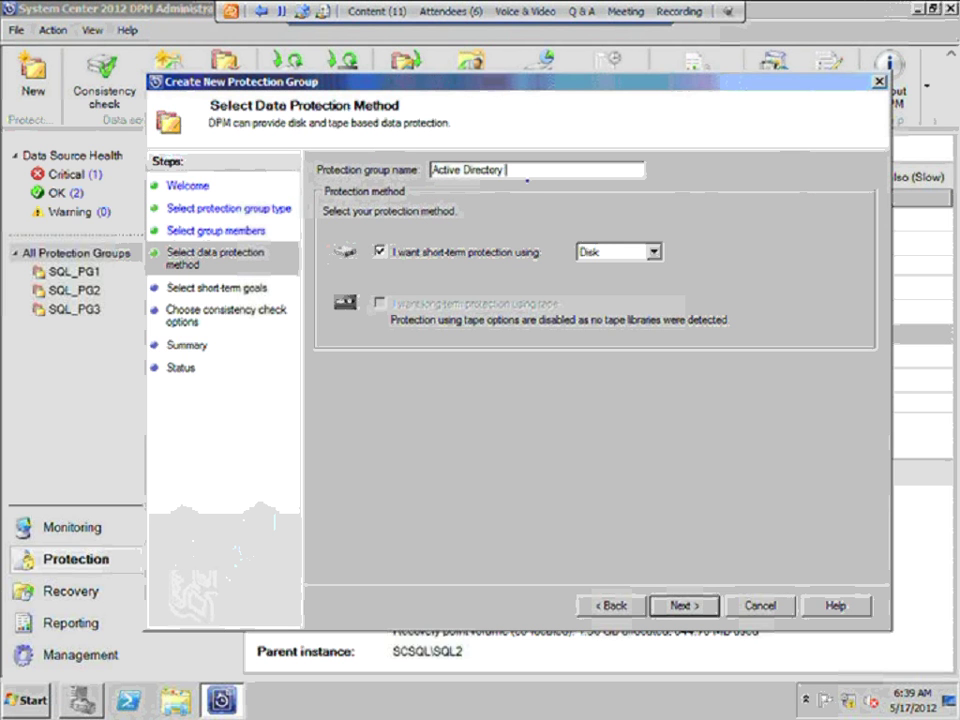
text(Protection Gr)
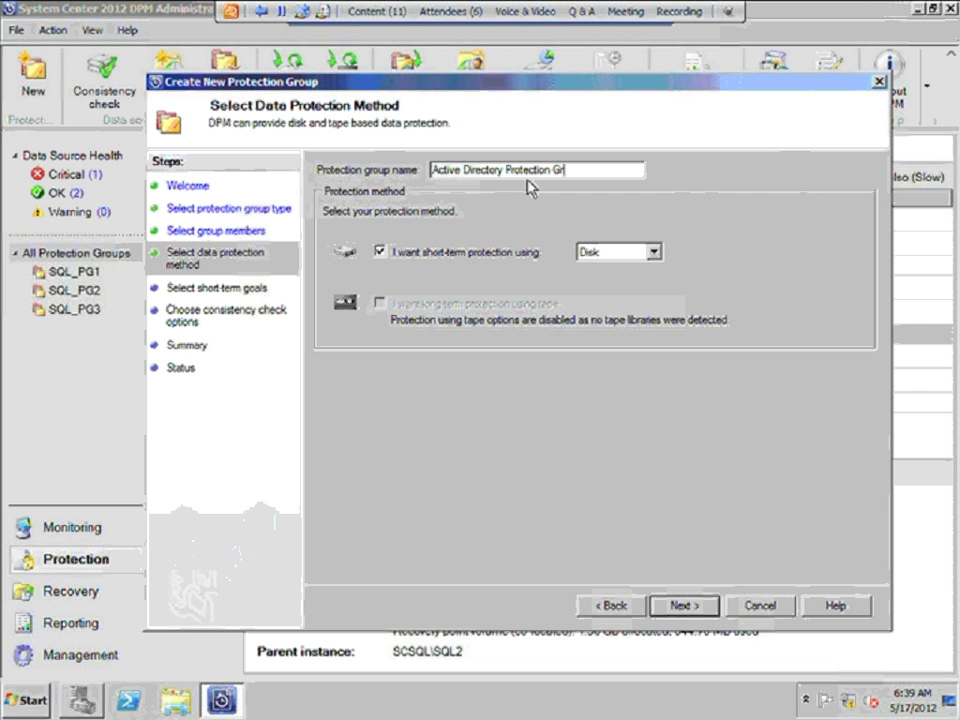
text(oup)
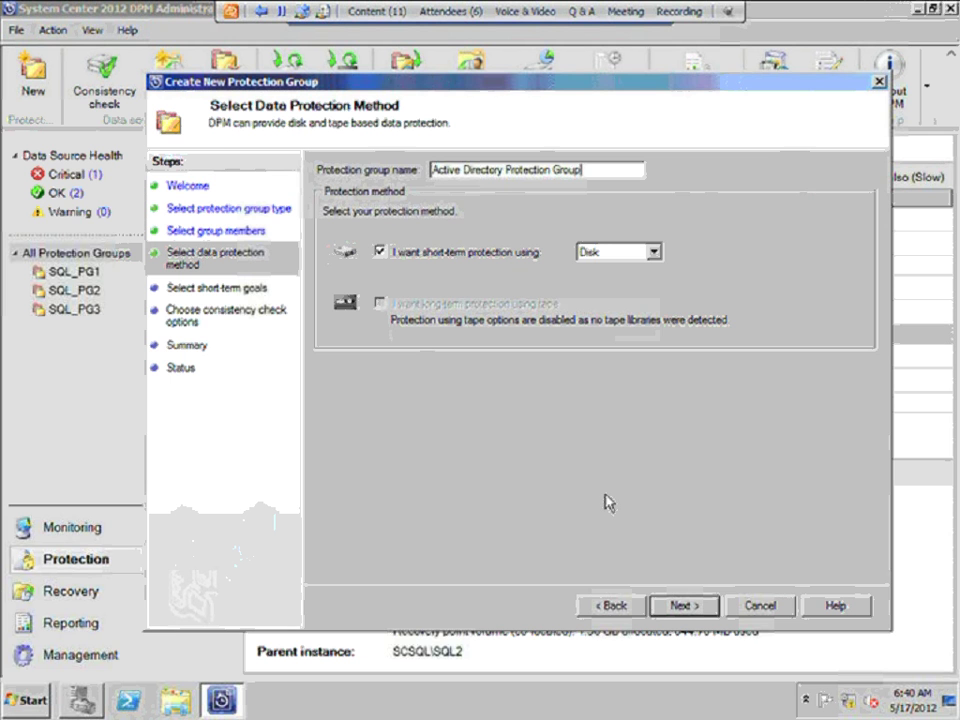
click(693, 610)
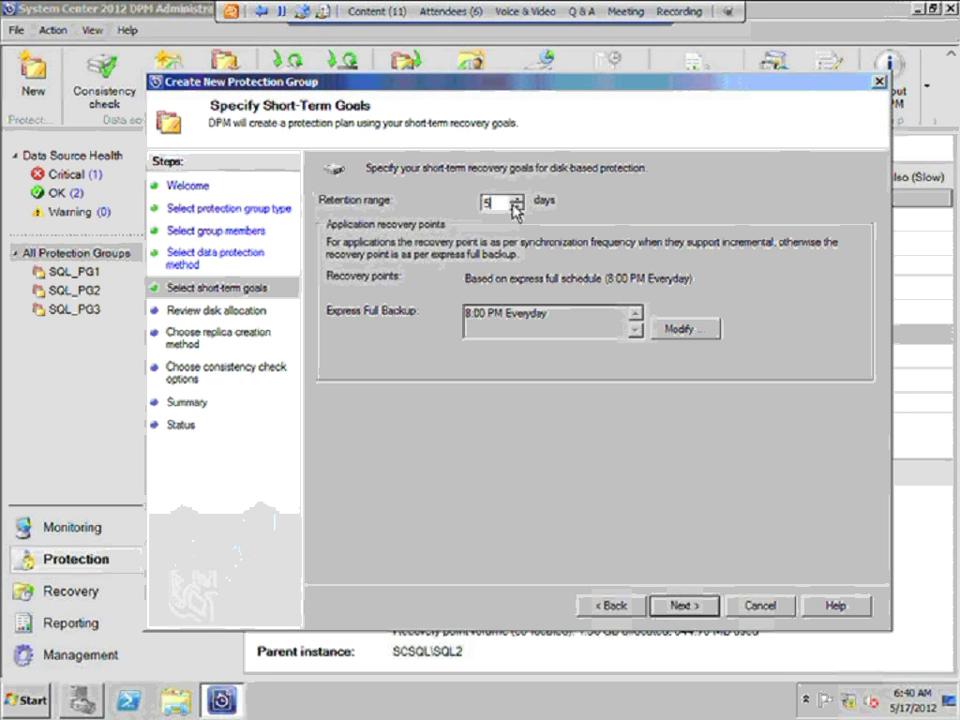
Set the retention range to 30 days, keep the 8:00 PM everyday express full backup schedule, and proceed to disk allocation.
key(BackSpace)
text(30)
click(684, 330)
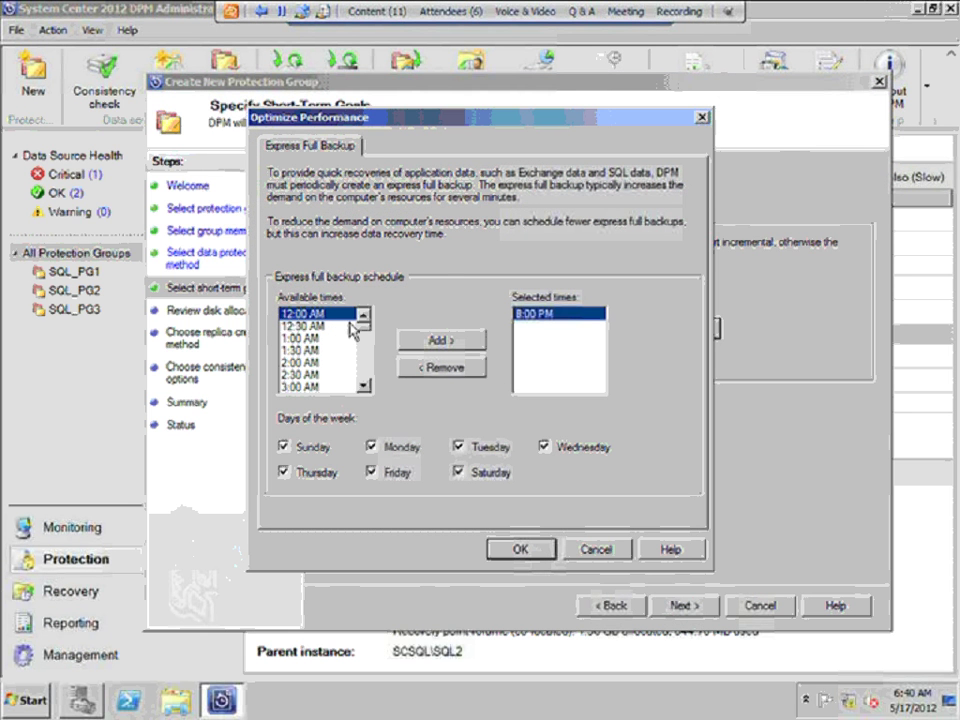
click(519, 550)
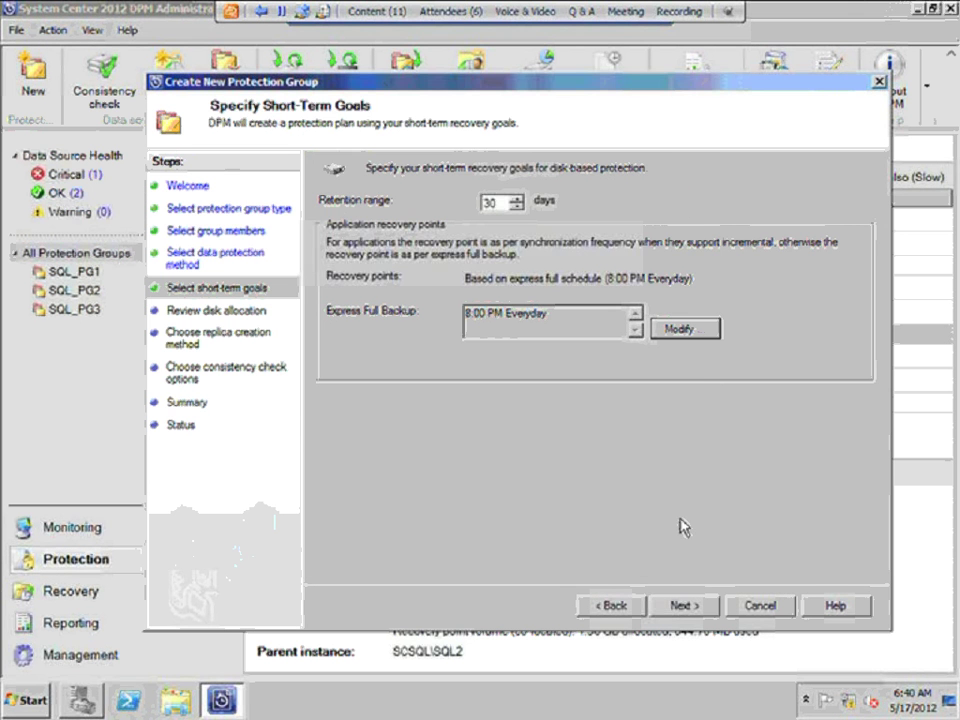
click(682, 606)
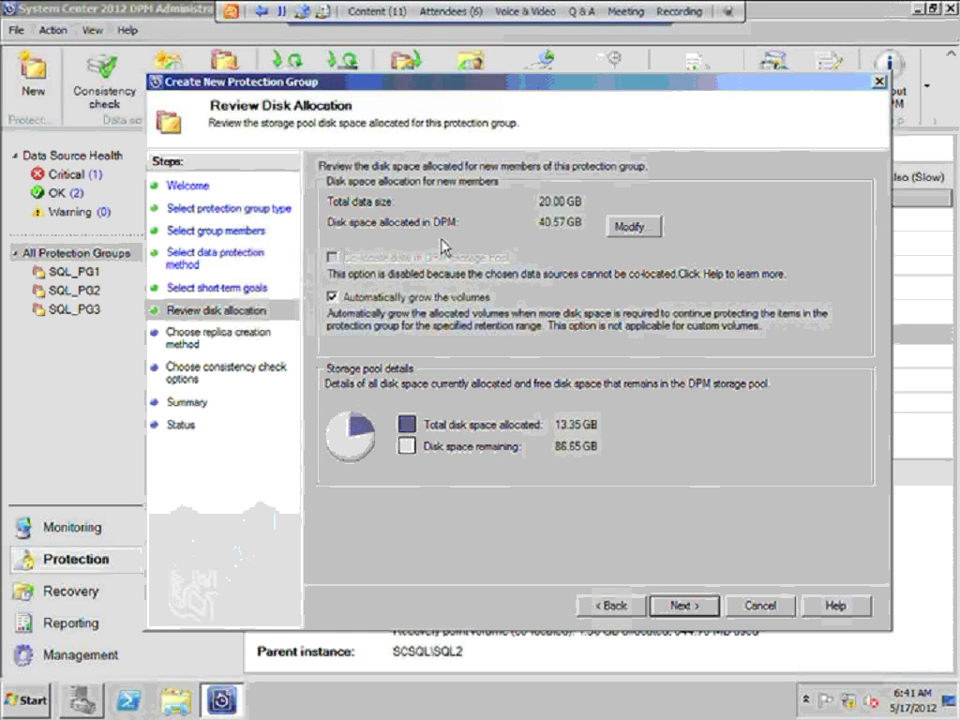
Review the disk allocation for System Protection, keep Storage Pool as the storage type, and proceed to the replica creation method.
click(630, 230)
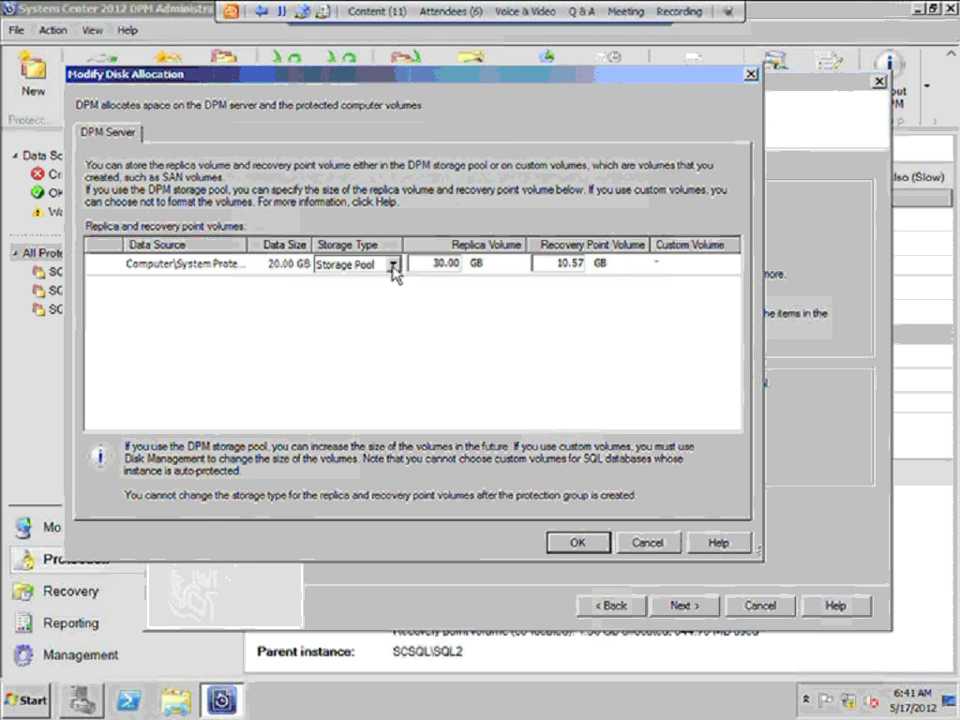
click(392, 264)
click(394, 273)
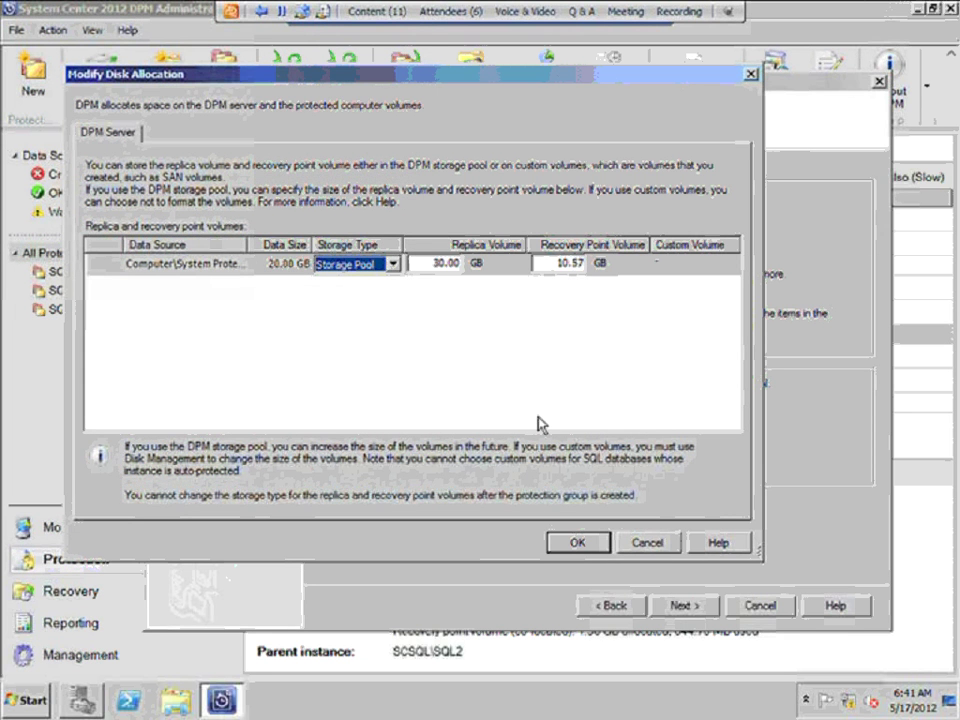
click(579, 546)
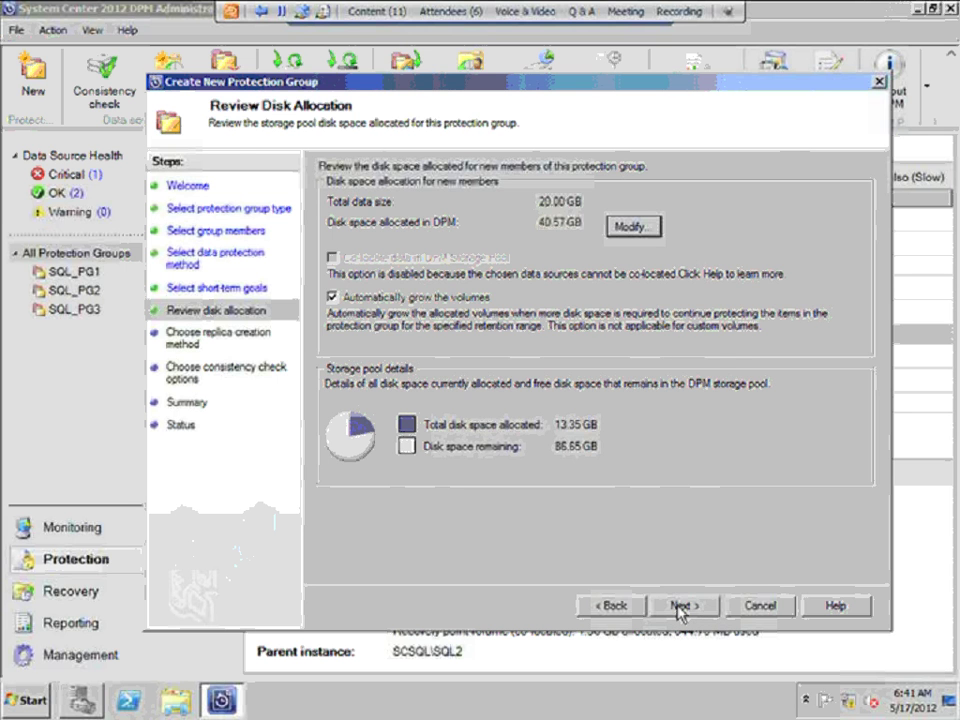
click(681, 606)
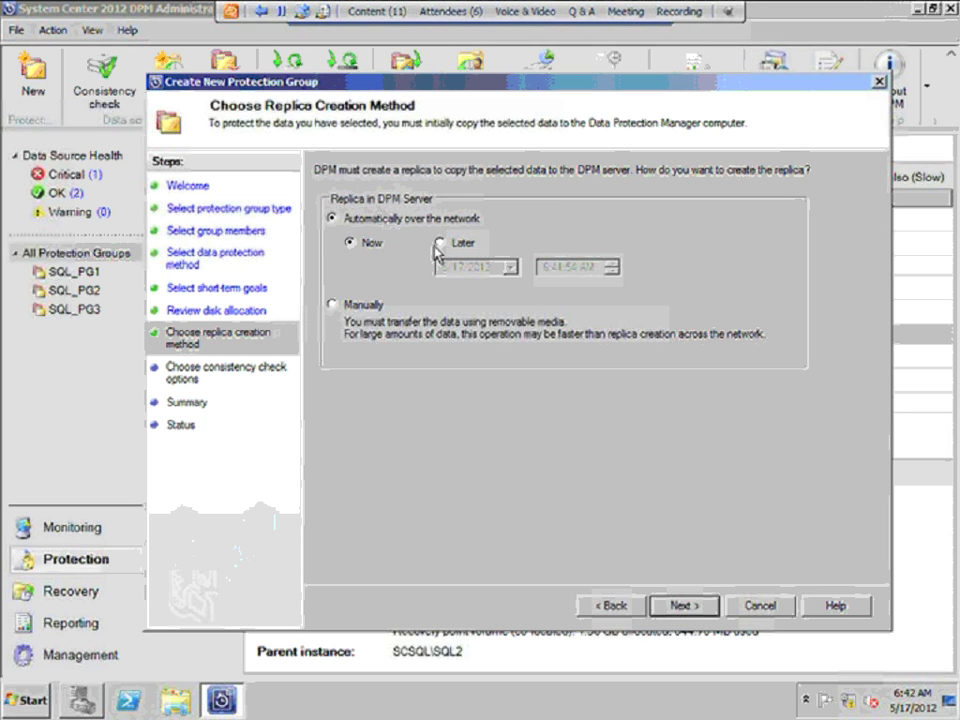
Schedule automatic replica creation over the network for later on 5/18/2012 at 6:41:54 AM, and proceed to the consistency check options.
click(333, 304)
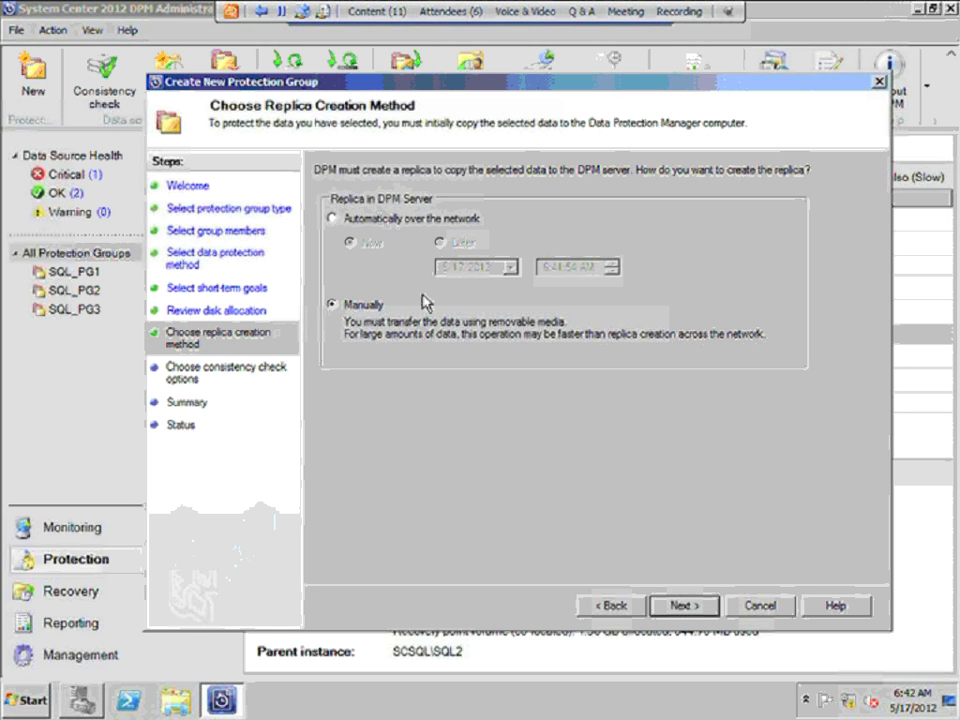
click(333, 218)
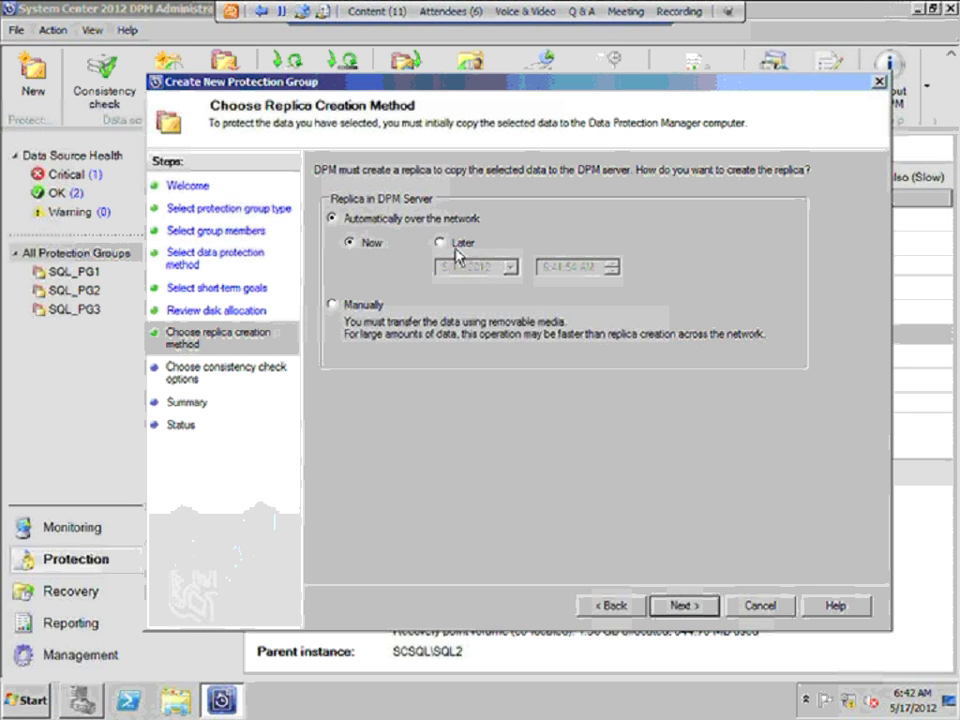
click(456, 250)
click(510, 267)
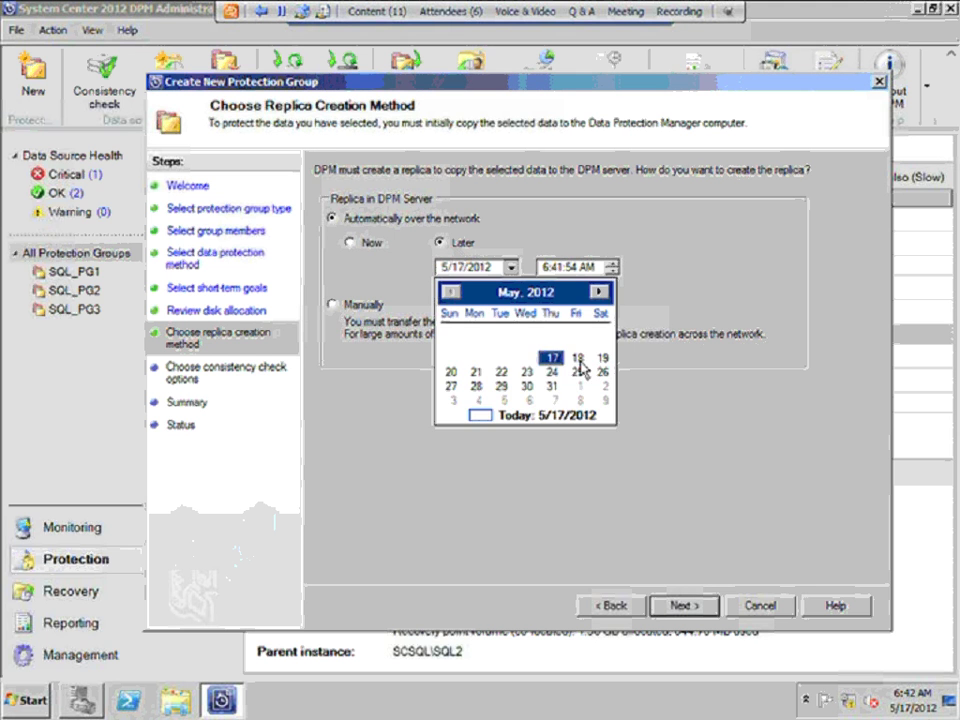
click(578, 358)
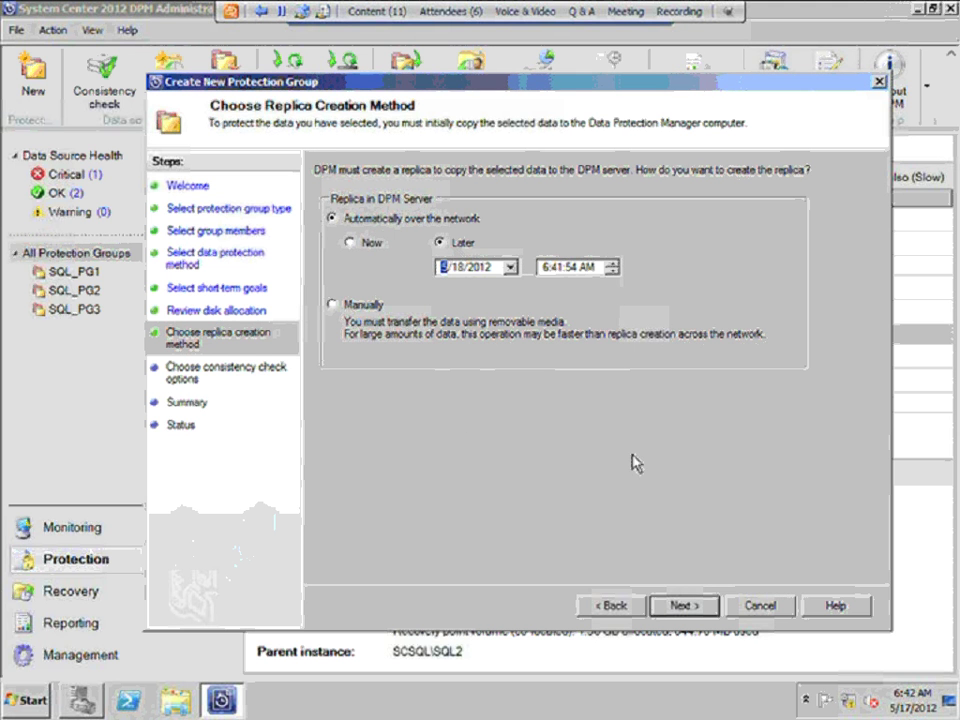
click(679, 606)
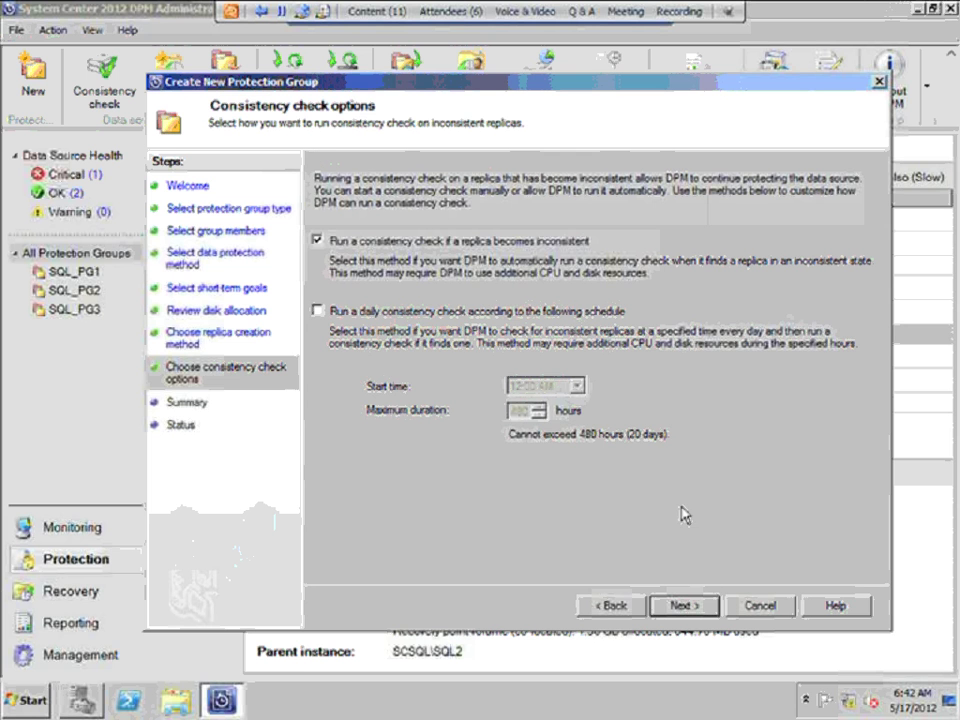
Keep the consistency check for inconsistent replicas, create the Active Directory Protection Group, and close the wizard when its tasks finish.
click(689, 611)
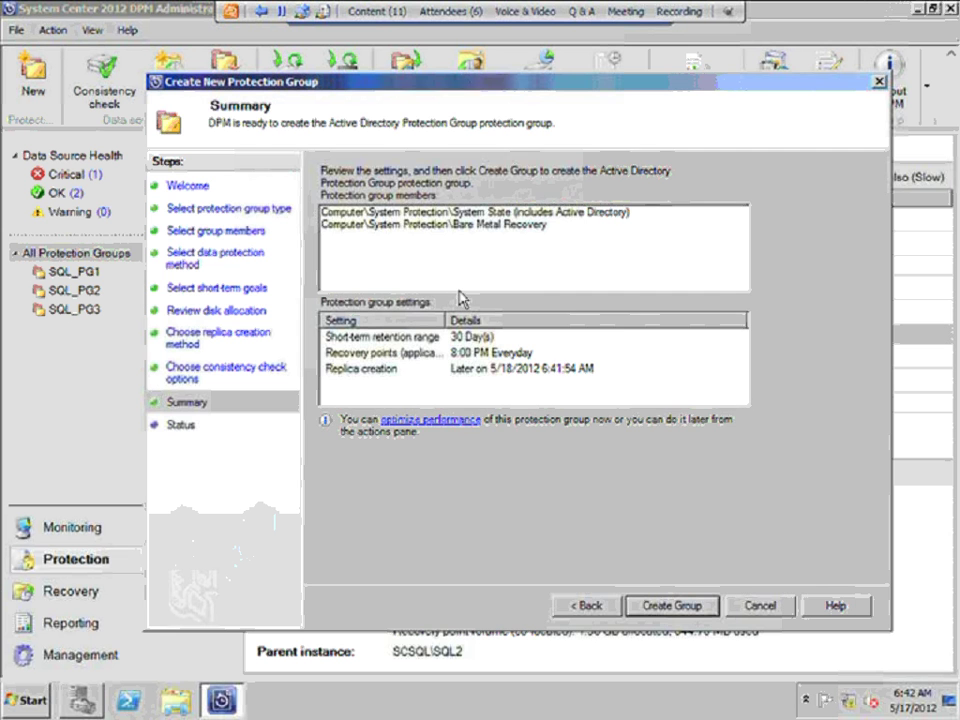
click(704, 609)
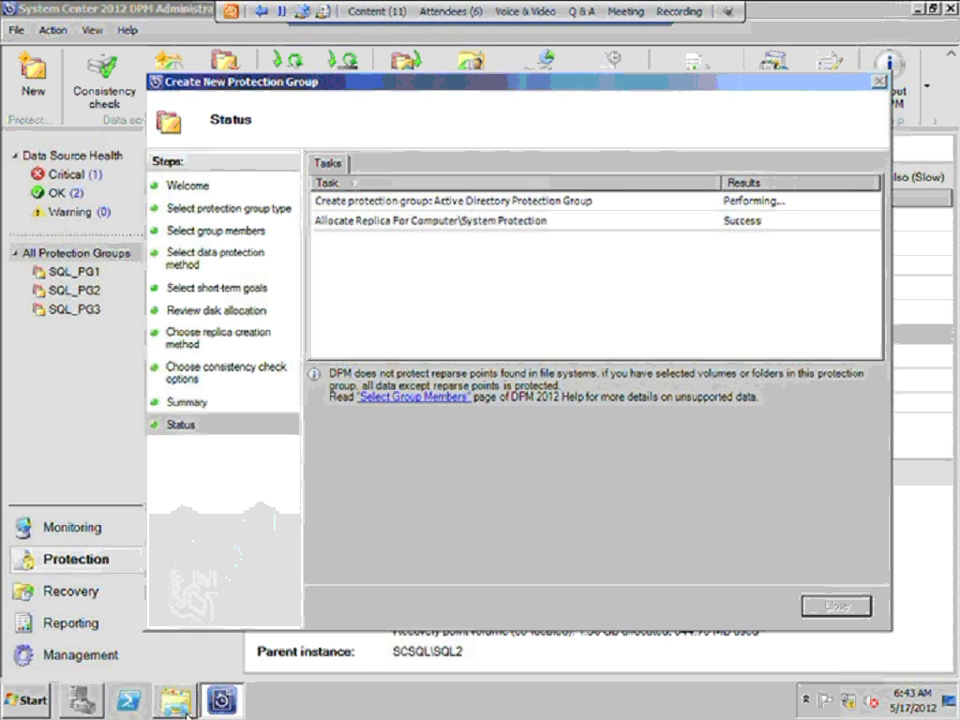
click(82, 705)
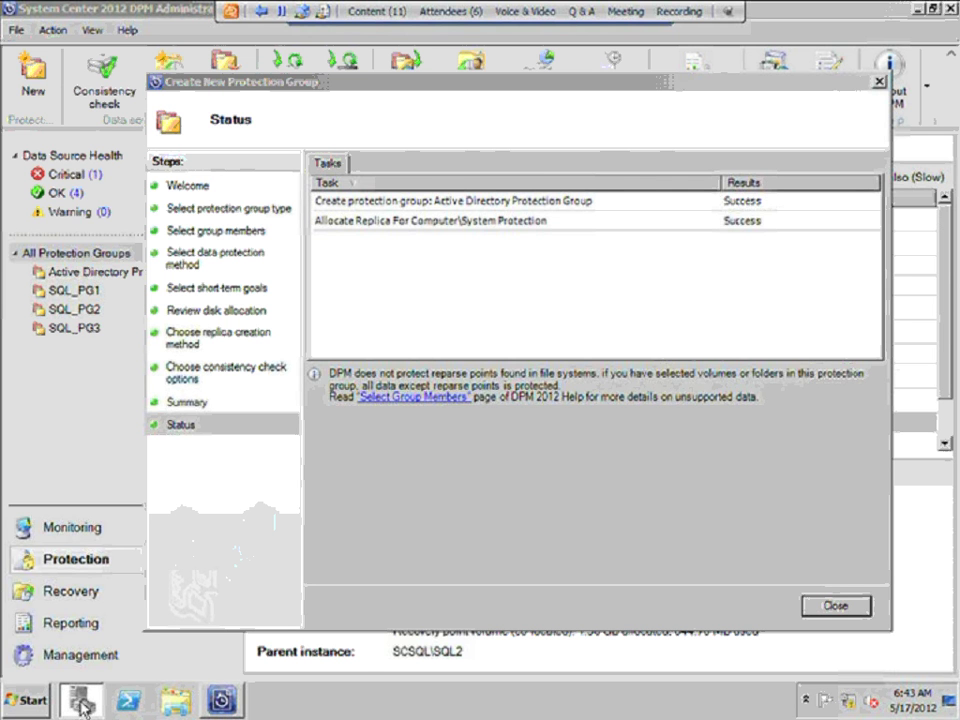
click(830, 610)
Examine the new replica volume on Disk 2 and recovery point volume on Disk 1 in Server Manager's Disk Management, and return to DPM.
click(81, 699)
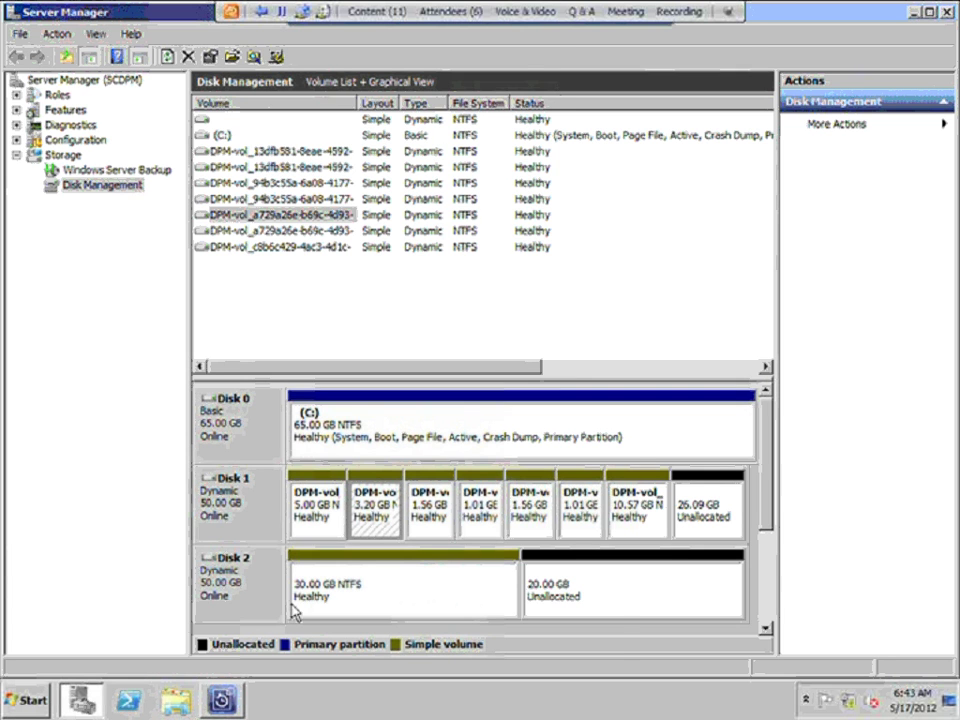
click(360, 596)
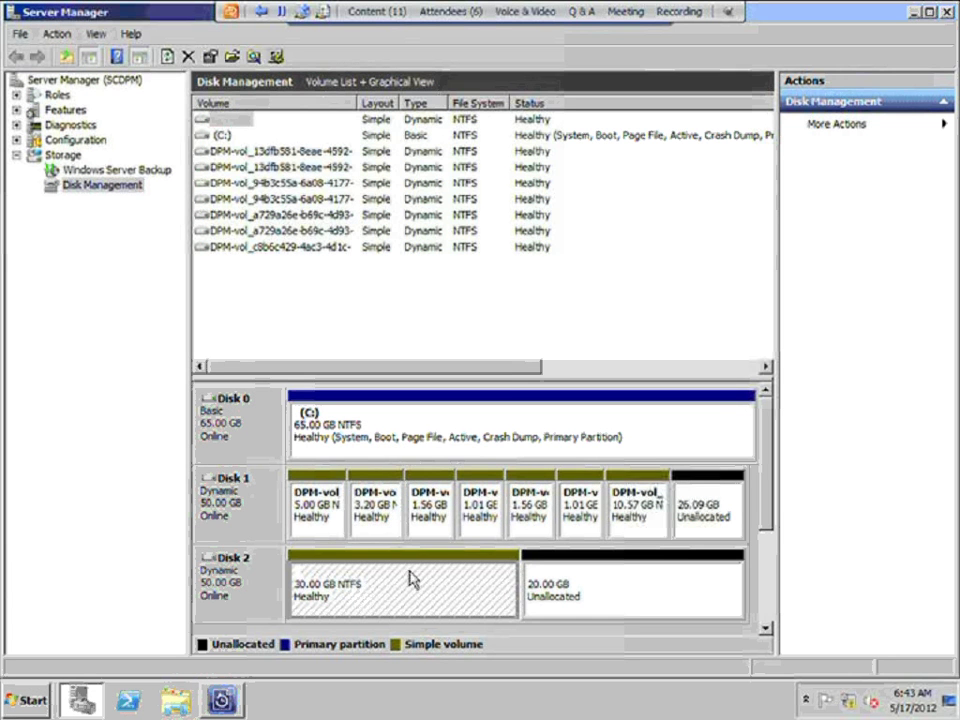
click(641, 526)
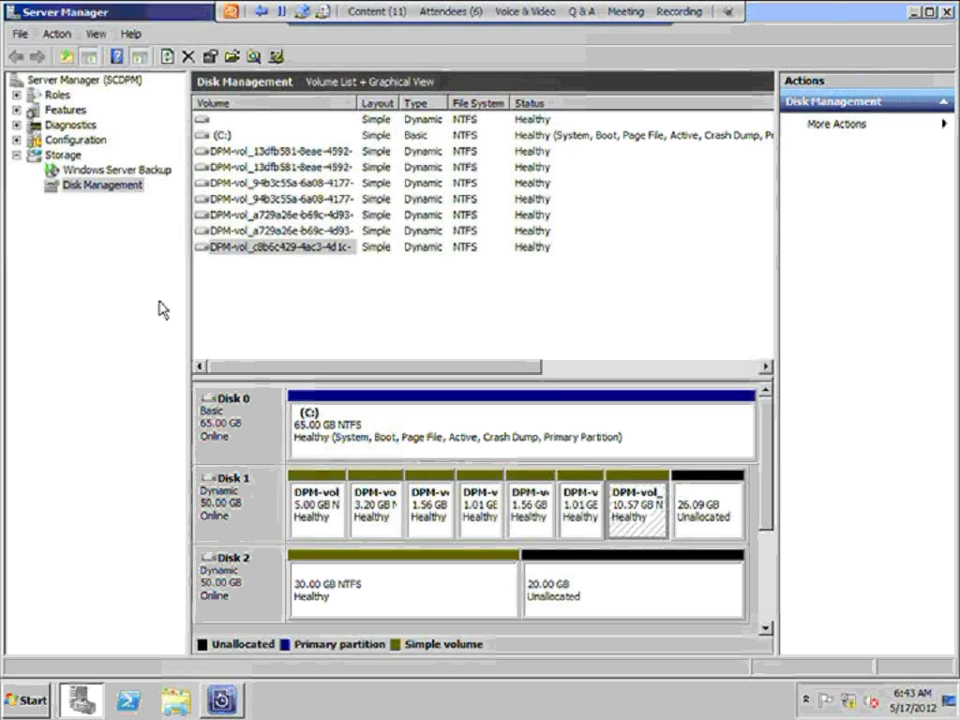
click(914, 13)
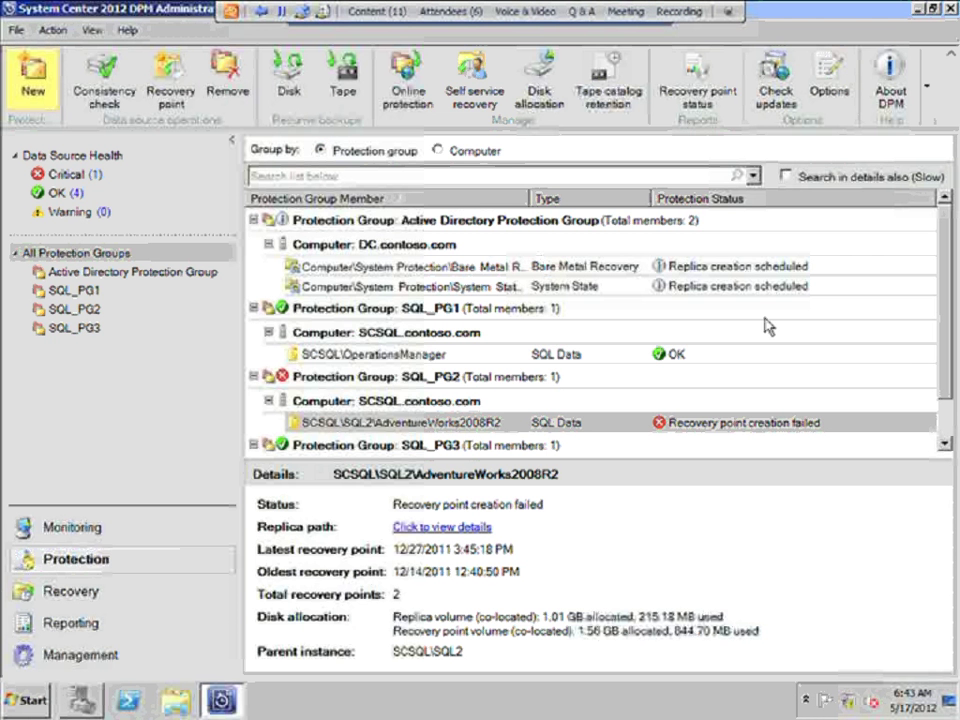
Run a consistency check on the SCSQL\SQL2\AdventureWorks2008R2 database in SQL_PG2.
scroll(944, 418, down, 1)
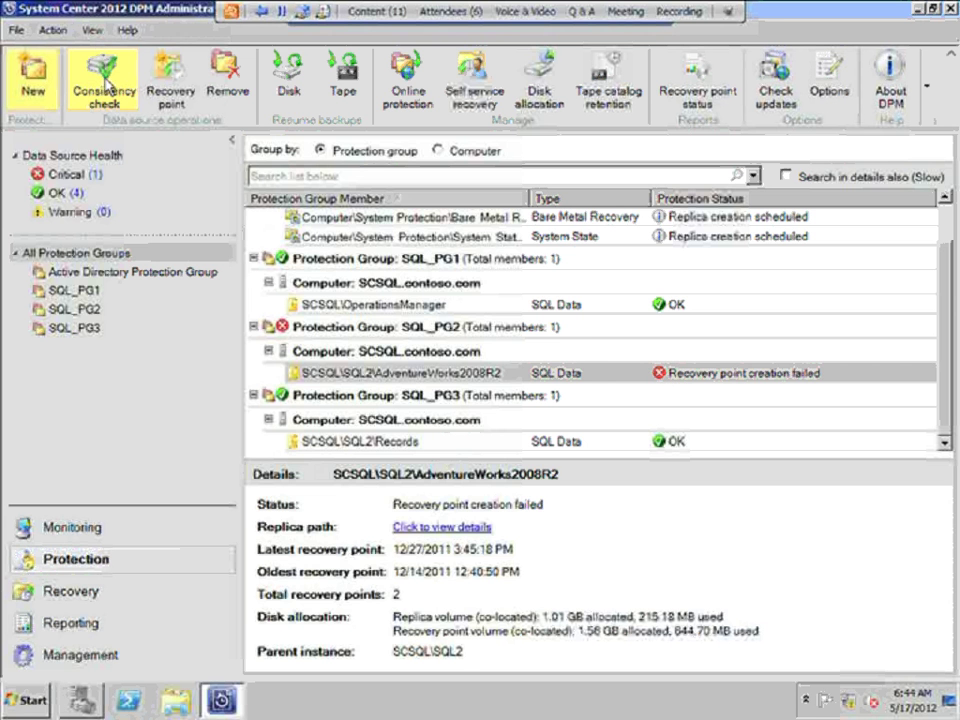
click(80, 60)
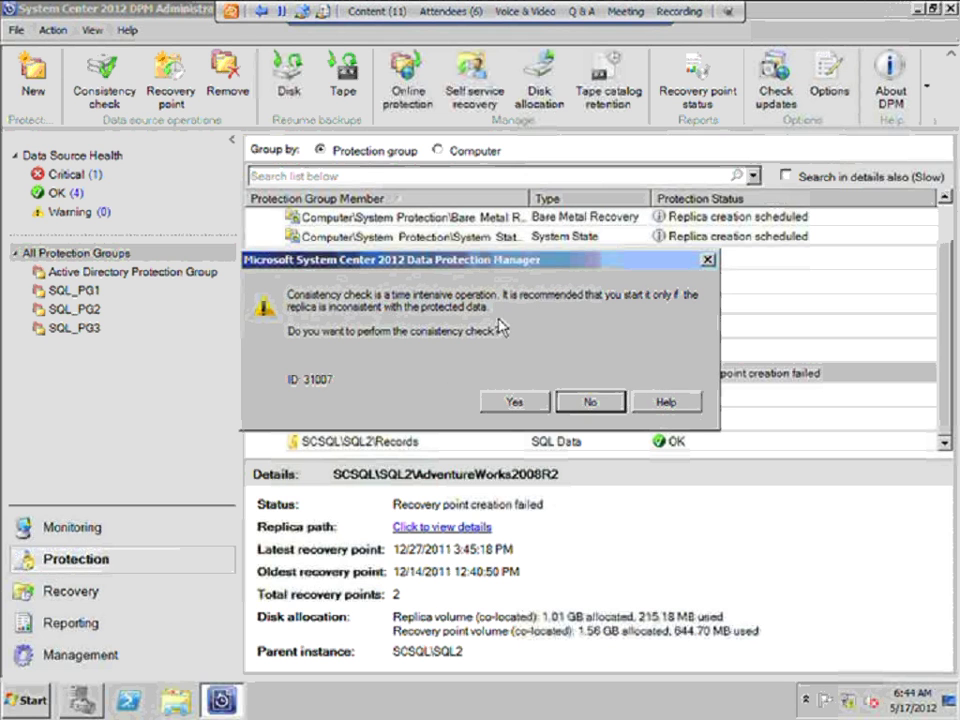
click(508, 403)
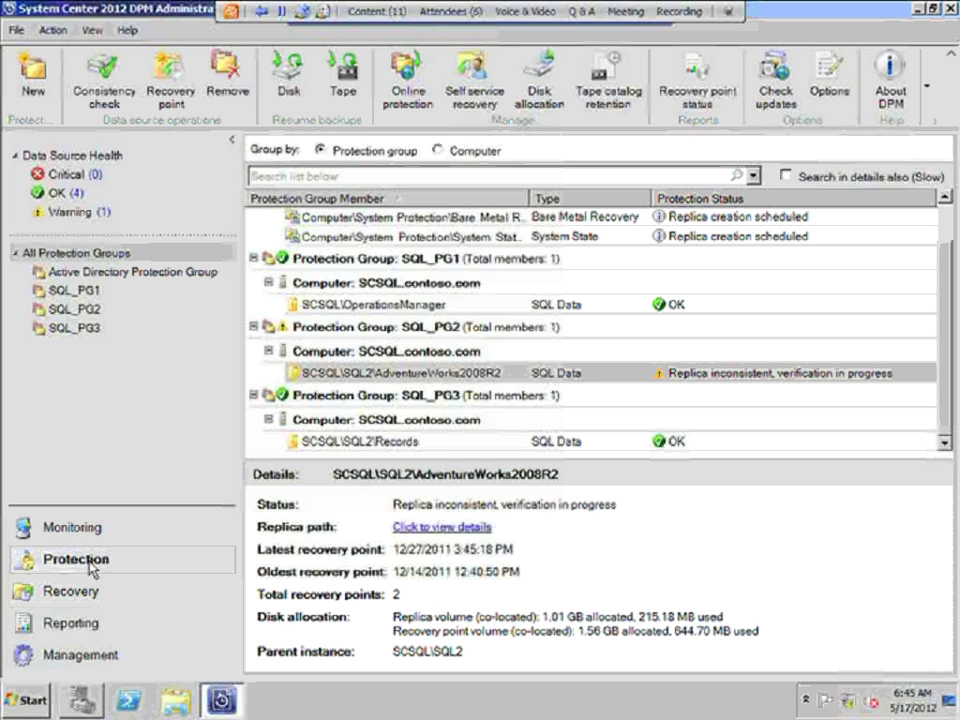
Start another new protection group with Servers as the group type and proceed to member selection.
click(33, 95)
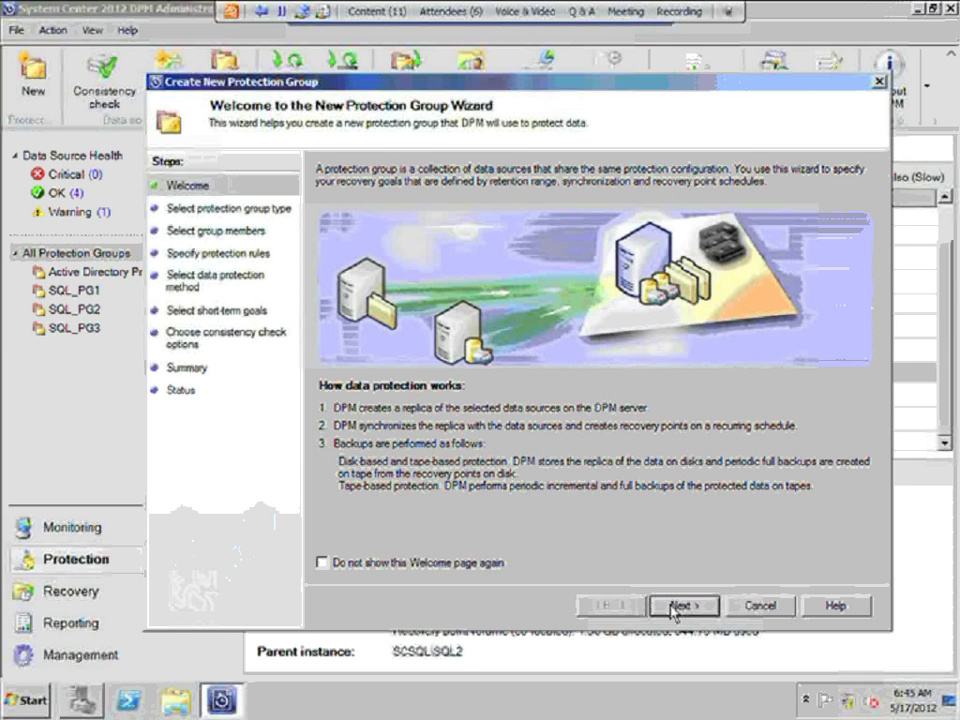
click(678, 606)
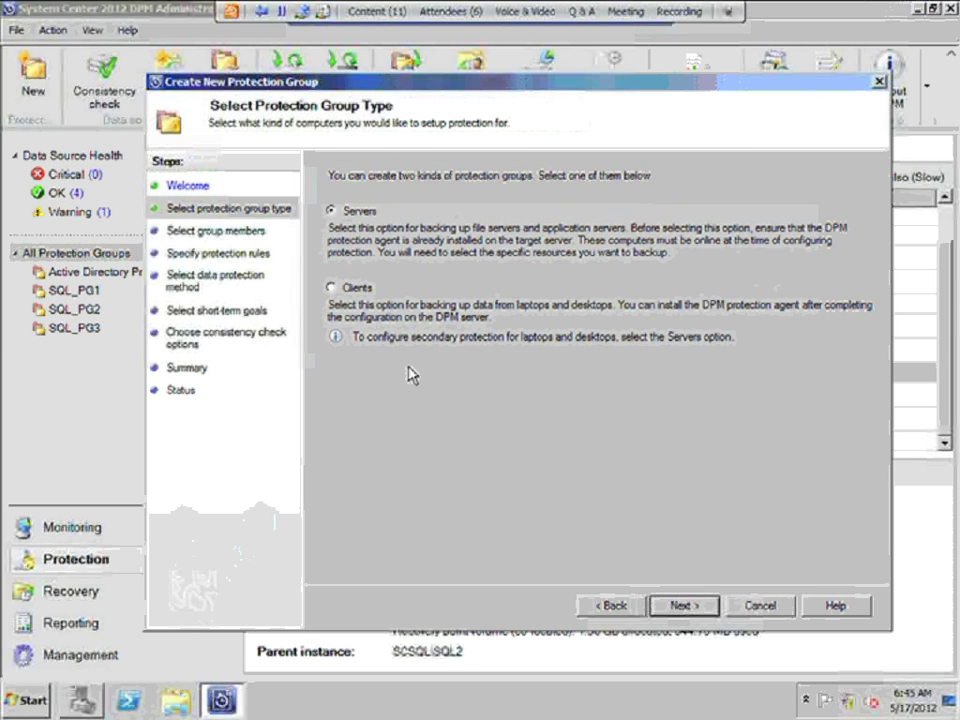
click(682, 607)
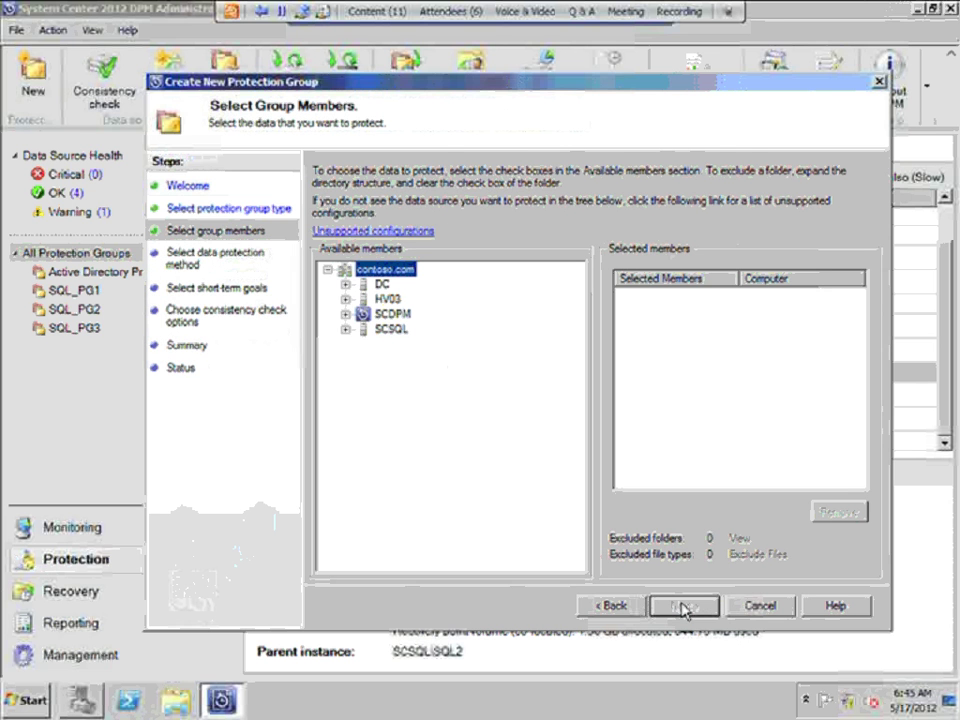
Add the Orchestrator database from the SCSQL instance on server SCSQL as a group member, and proceed to the data protection method.
click(346, 330)
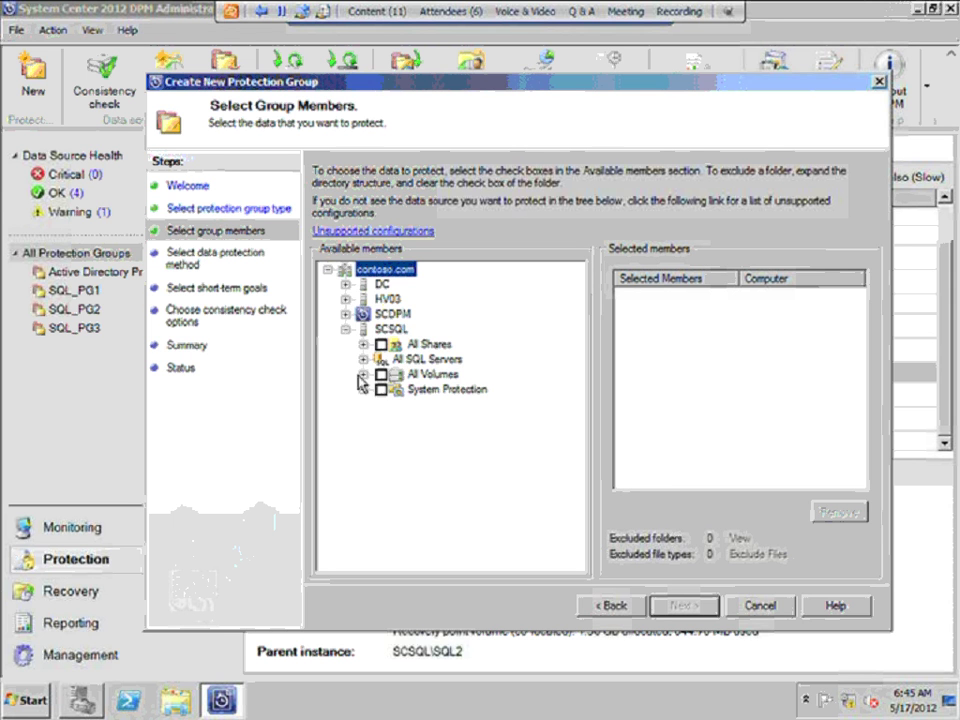
click(363, 359)
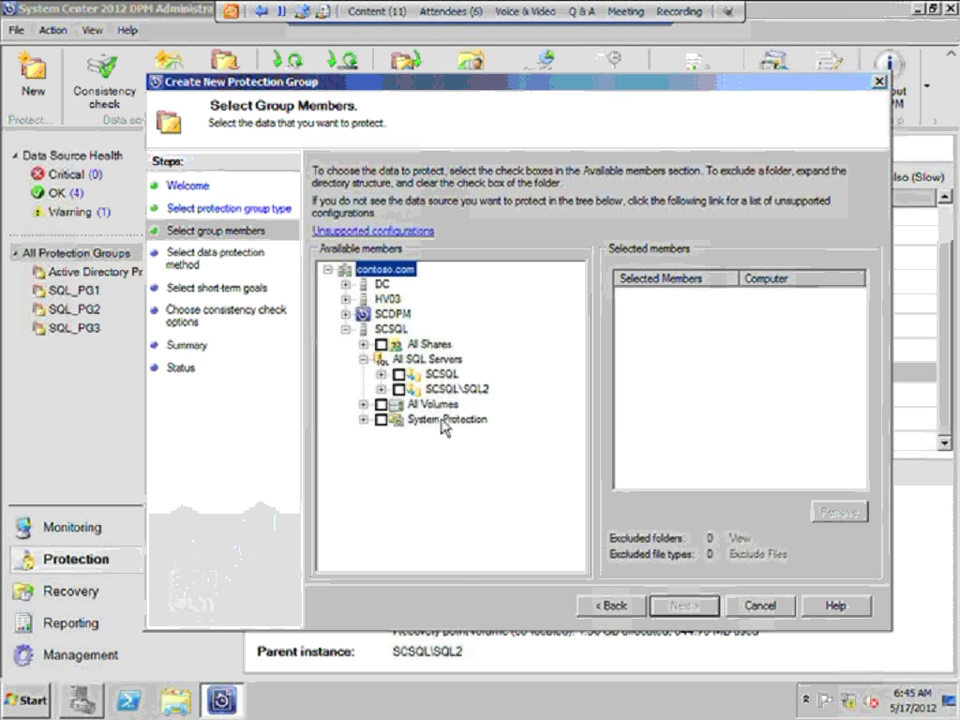
click(381, 374)
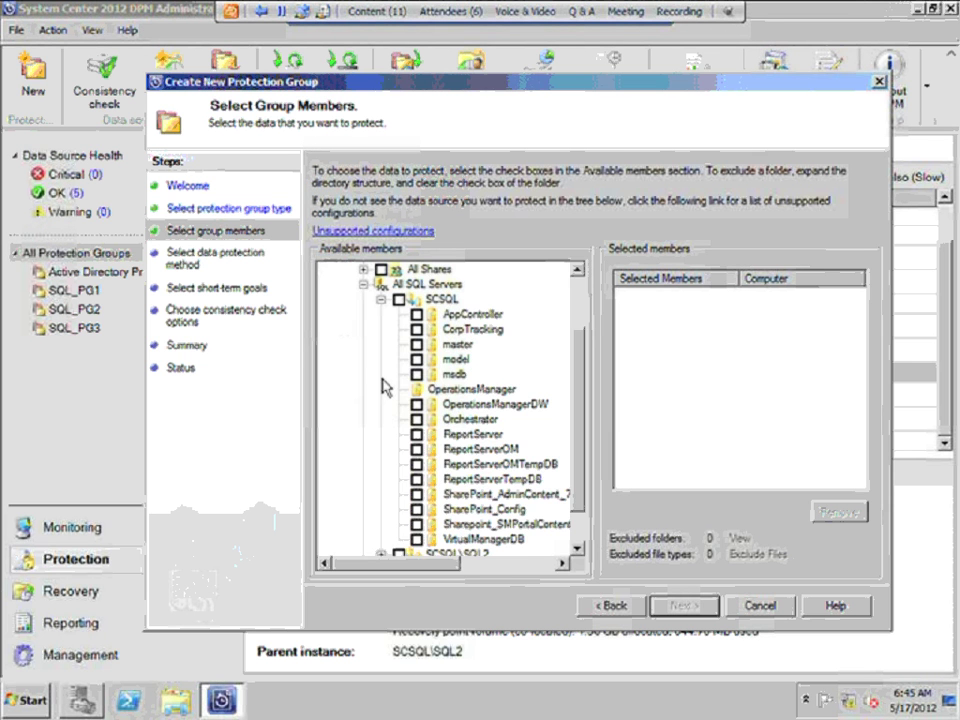
scroll(578, 543, down, 3)
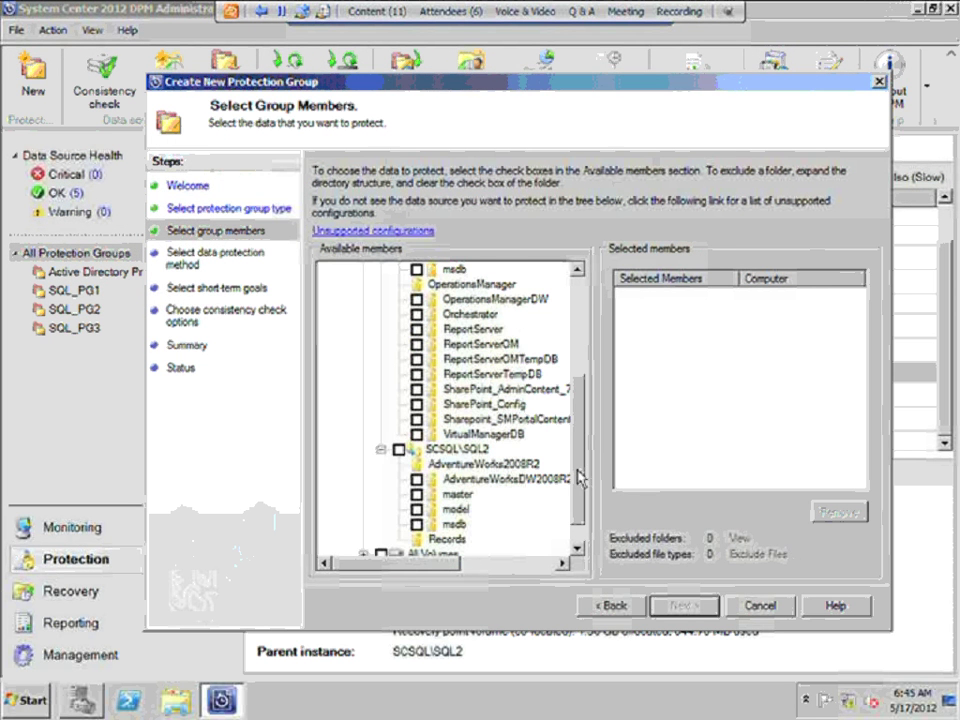
drag(578, 477, 577, 443)
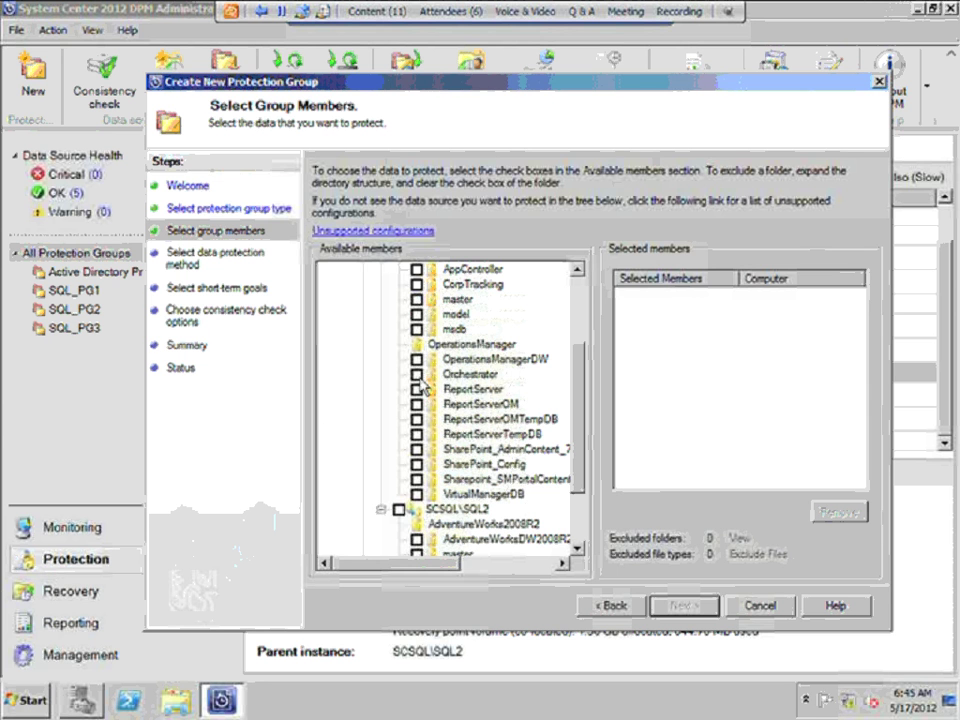
click(416, 374)
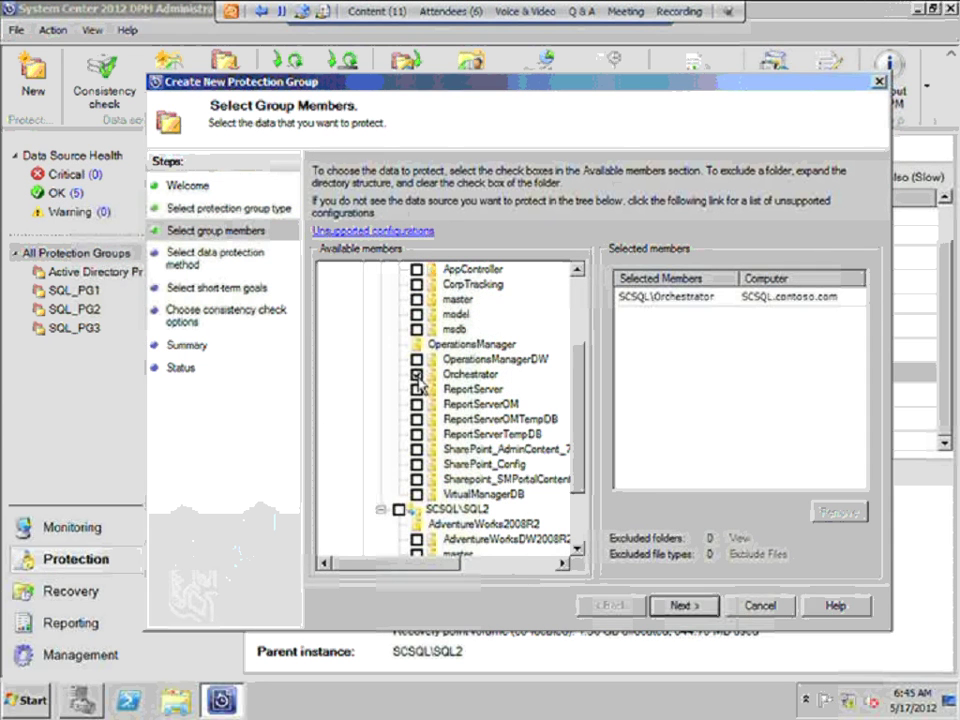
click(690, 607)
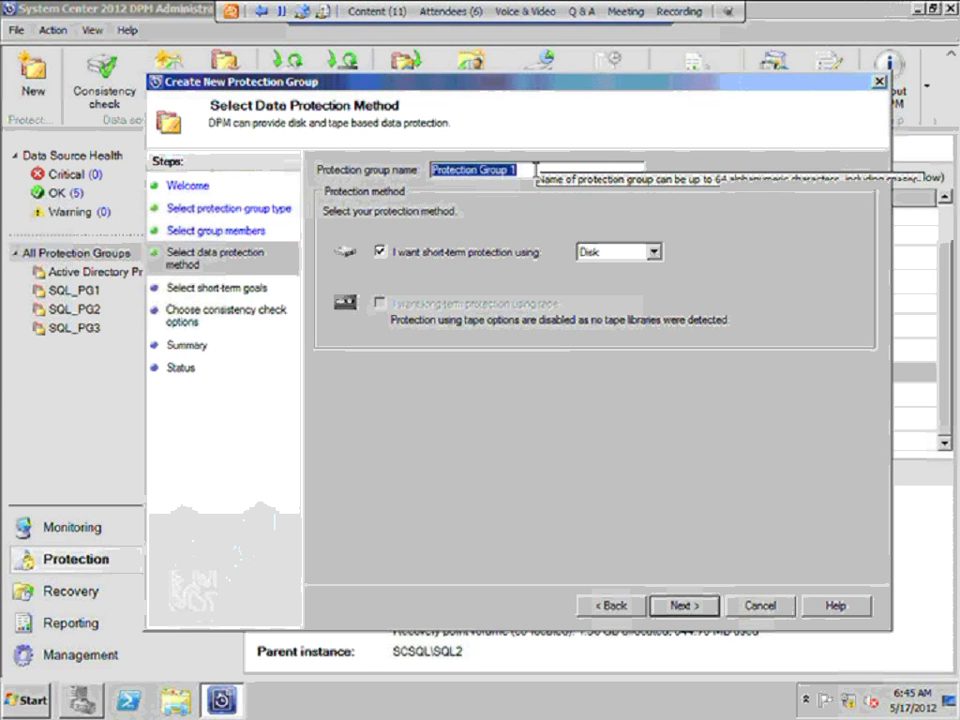
Name the protection group Orchestrator Protection Group.
click(541, 170)
key(BackSpace)
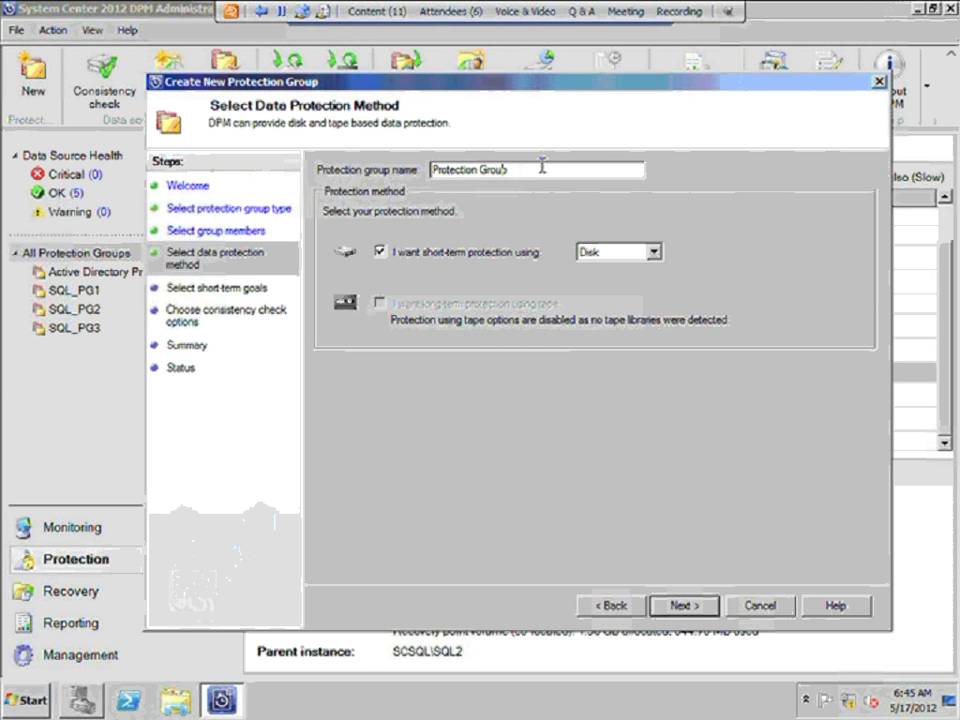
key(Home)
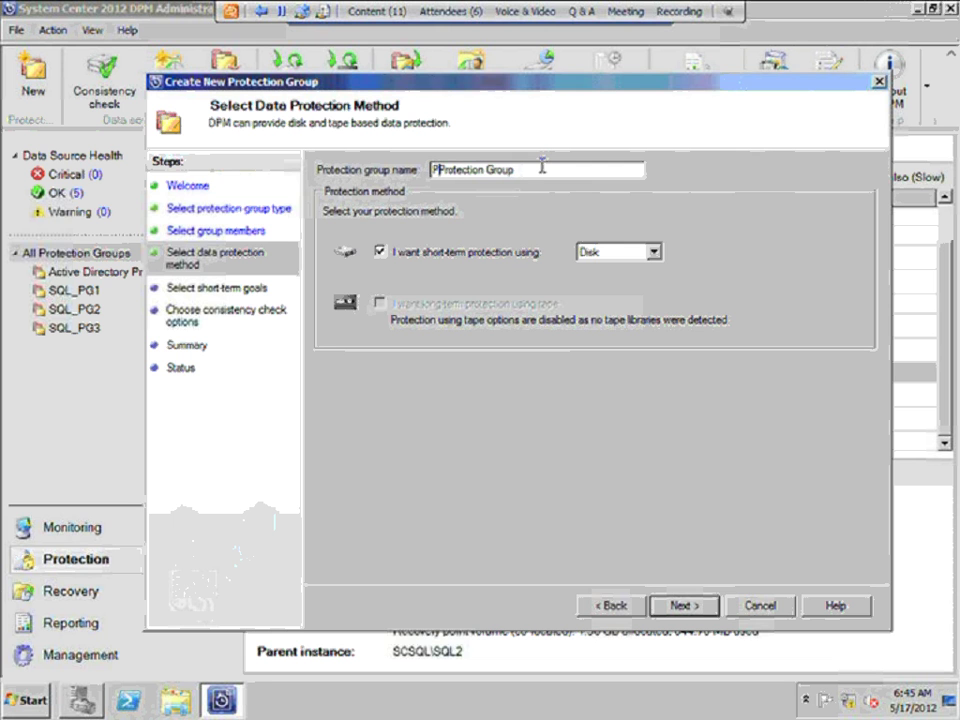
text(Orchestrator)
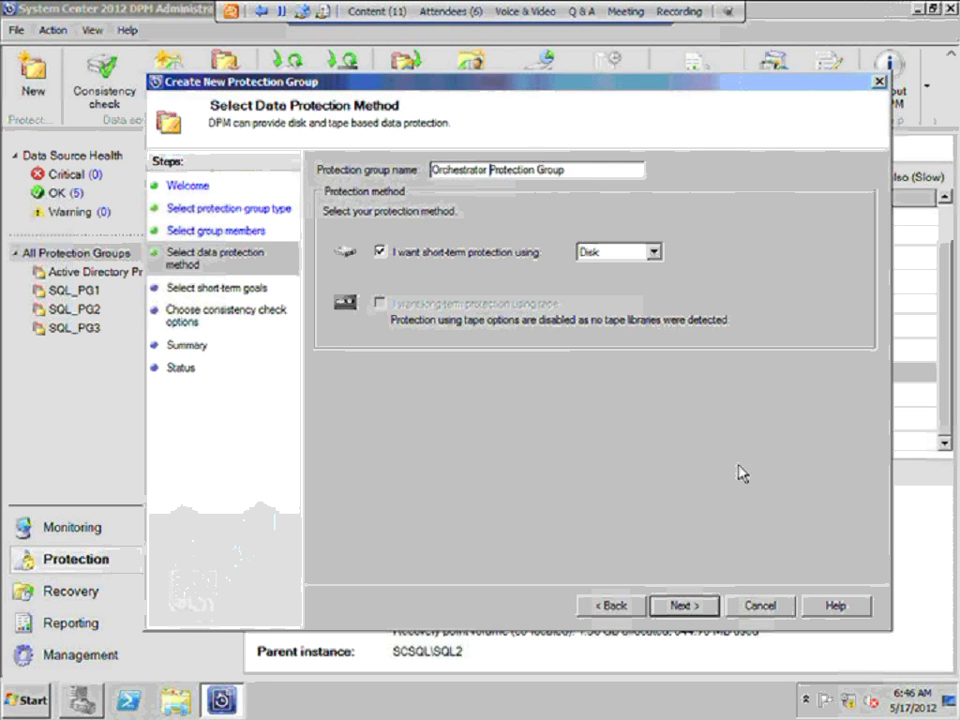
Accept short-term goals of 5 days' retention with synchronization every 15 minutes, and proceed to the disk allocation review.
click(698, 607)
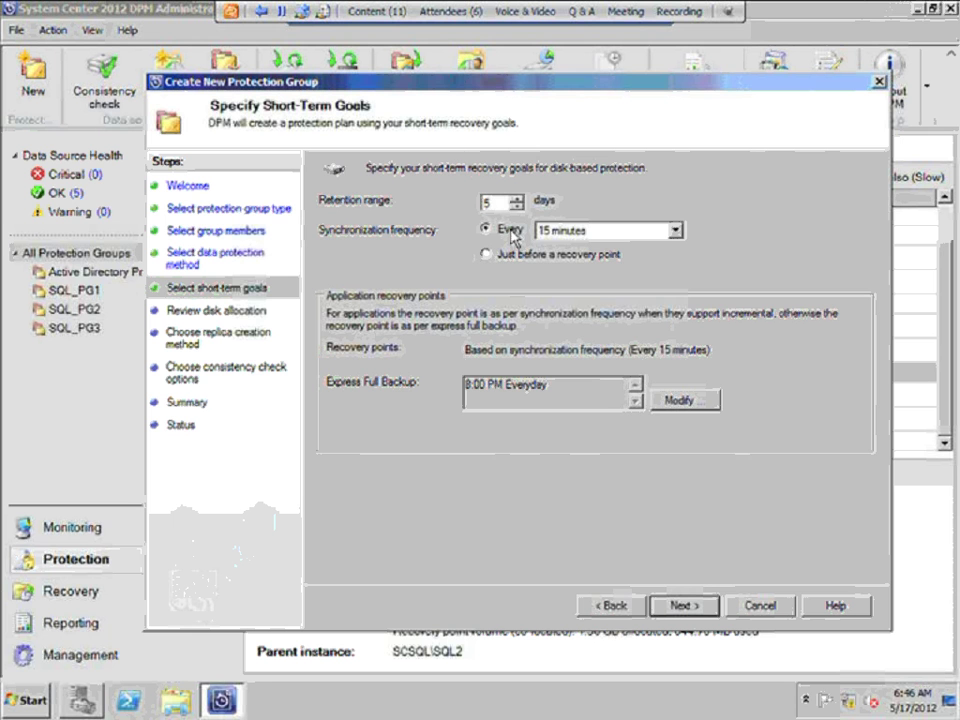
key(Tab)
key(Tab)
key(shift+Tab)
key(shift+Tab)
key(Tab)
click(694, 610)
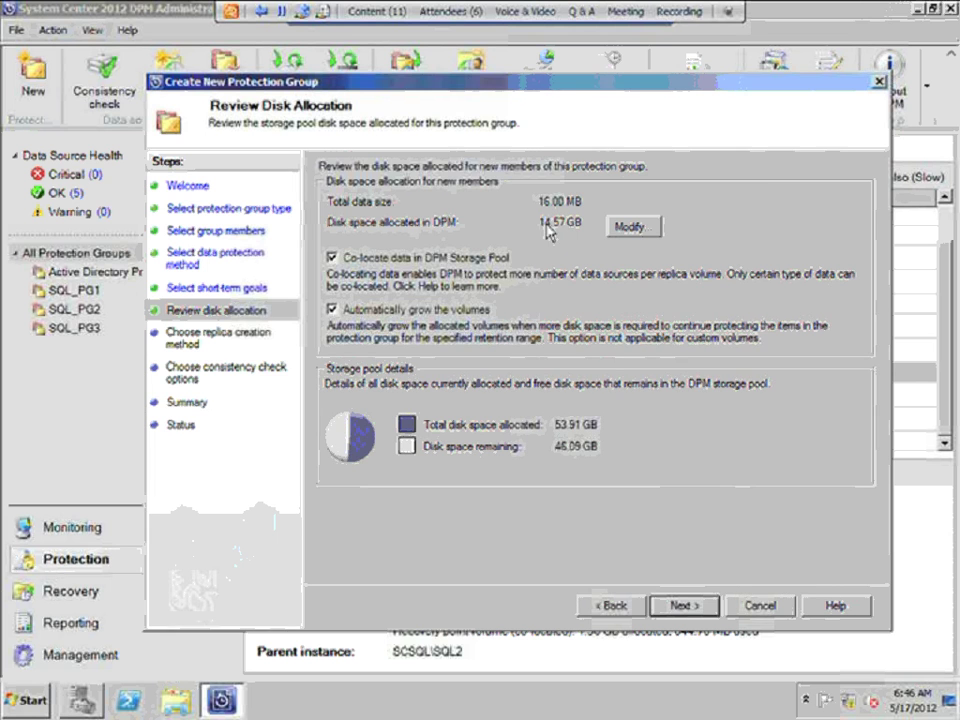
Check the replica and recovery point volume allocation for the co-located Orchestrator data, accept it, and proceed to replica creation.
click(640, 227)
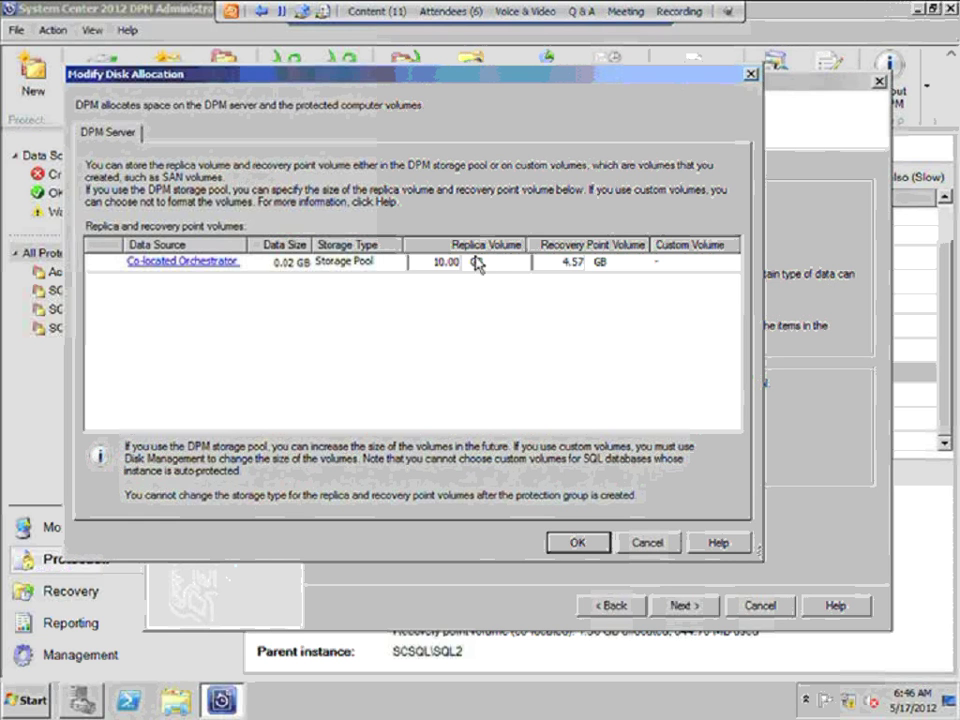
click(566, 545)
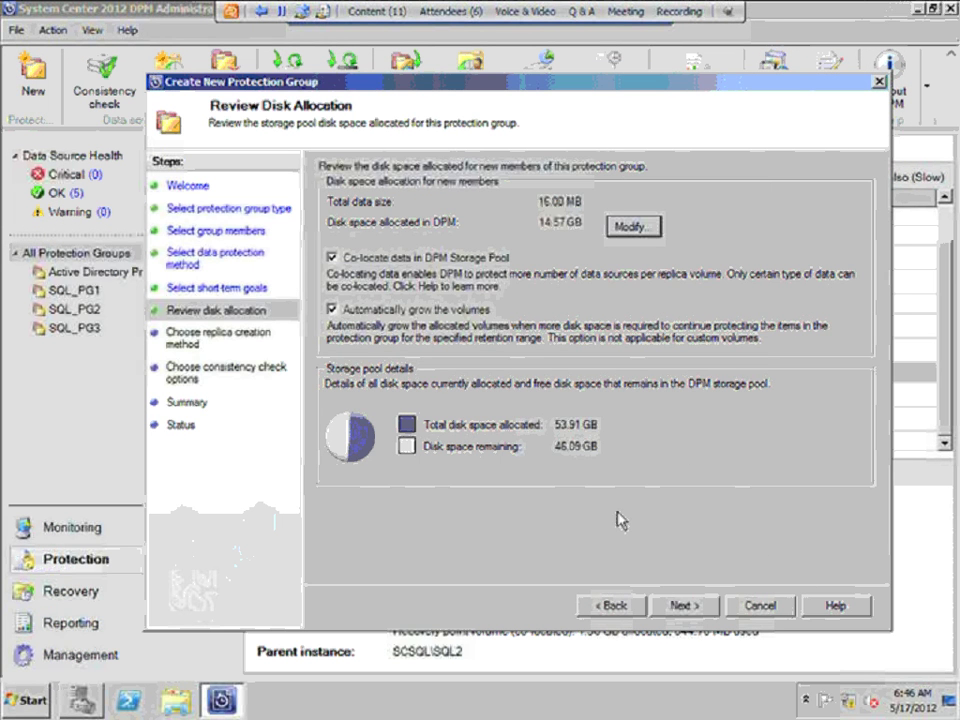
click(686, 607)
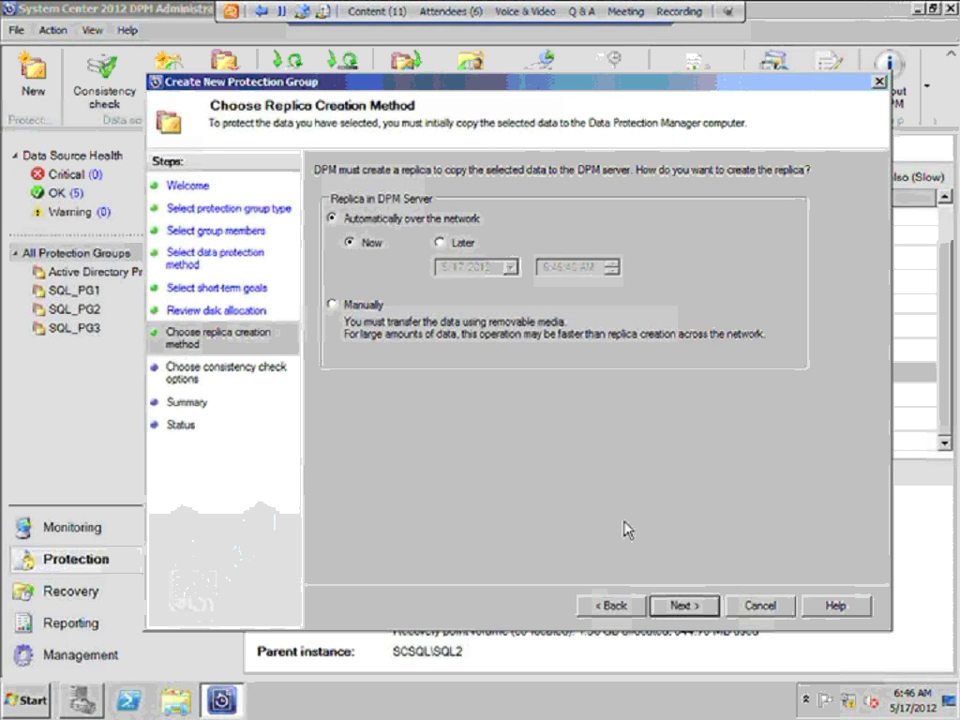
Schedule automatic replica creation over the network for 5/18/2012 at 6:46:40 AM, and proceed to the consistency check options.
click(439, 243)
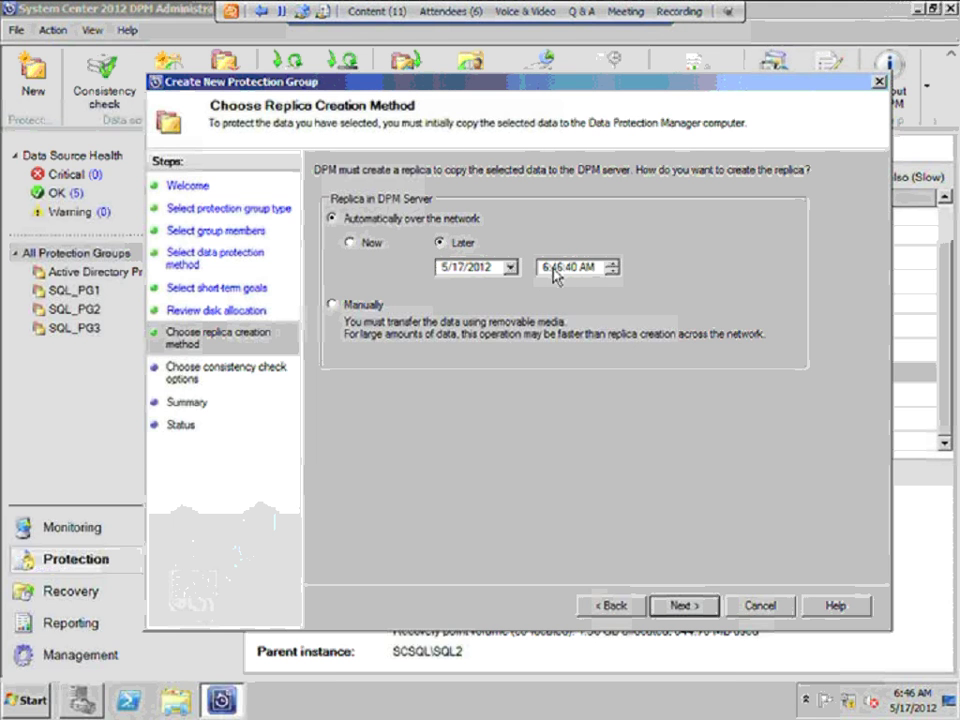
click(510, 267)
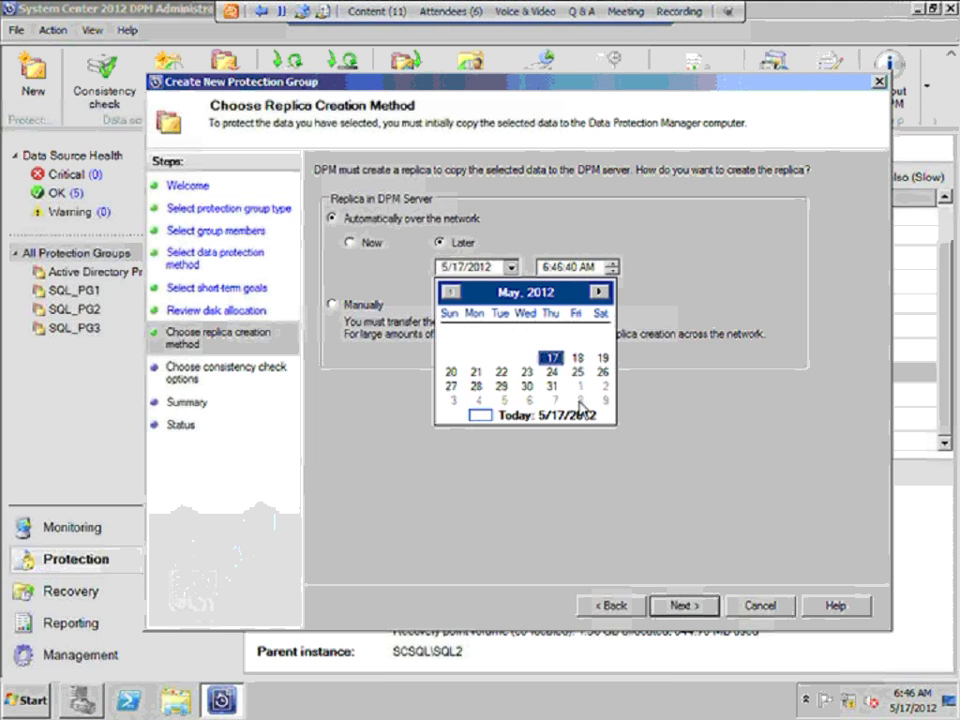
click(578, 362)
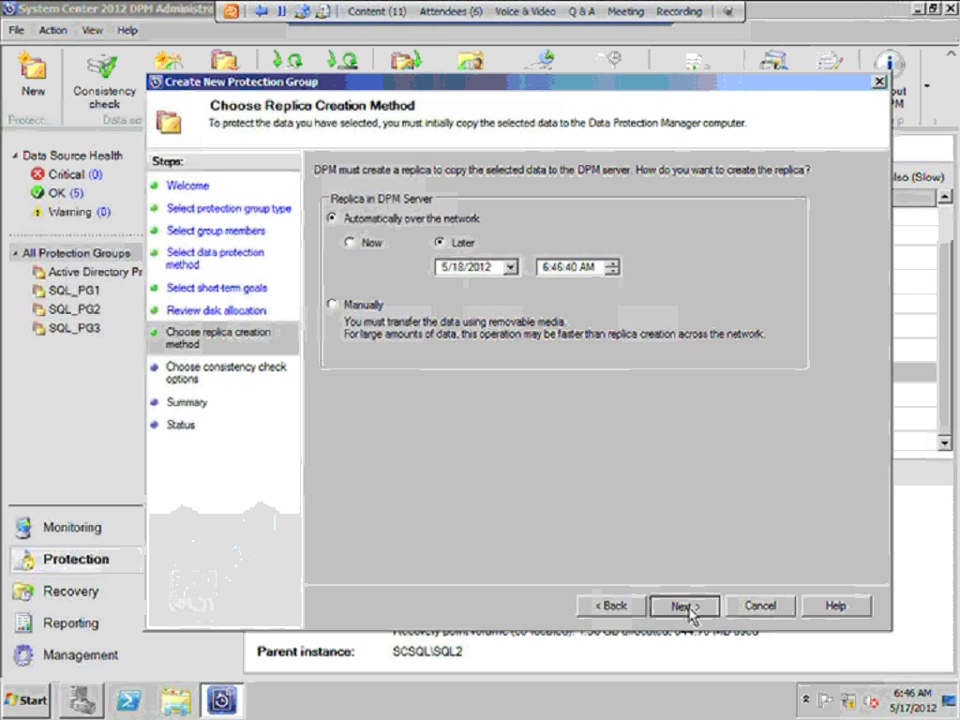
click(685, 607)
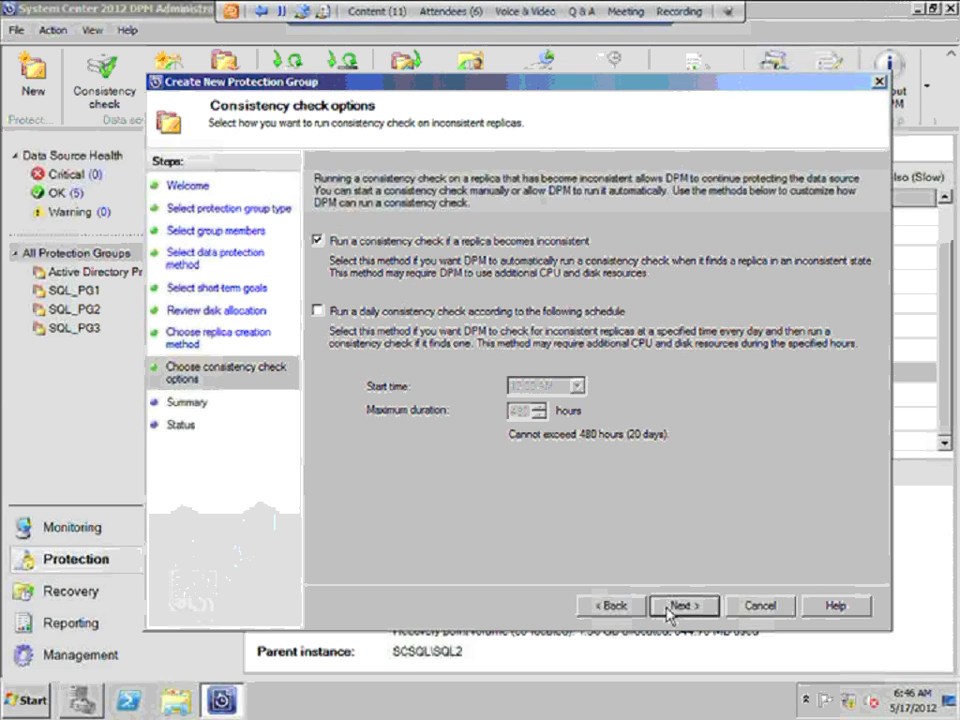
Revisit the data protection method and short-term goals pages, and return to the consistency check options.
click(189, 268)
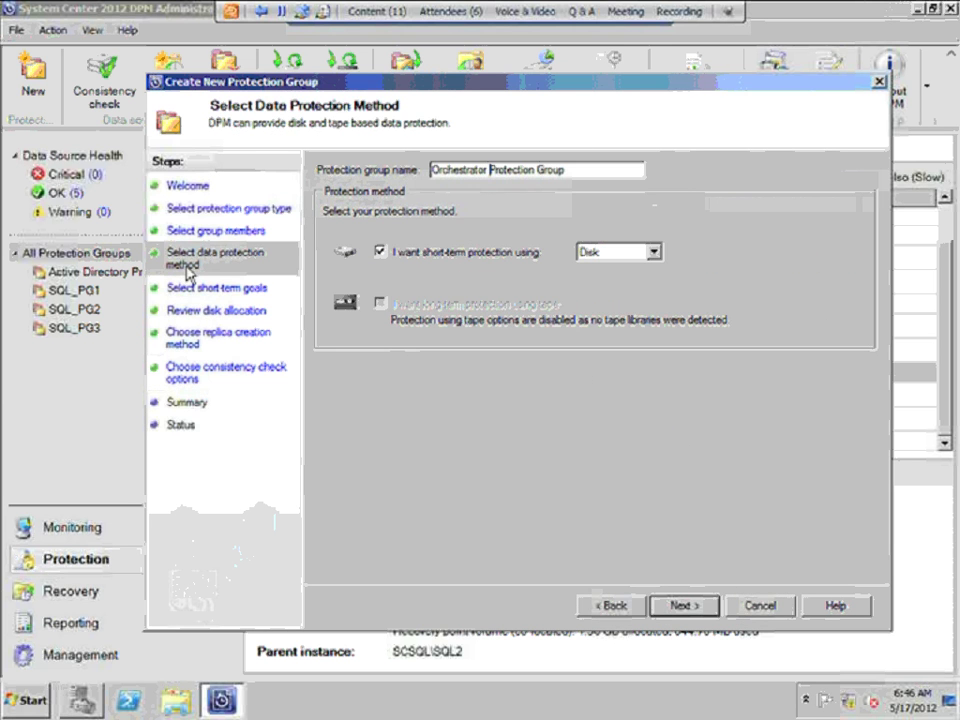
click(195, 289)
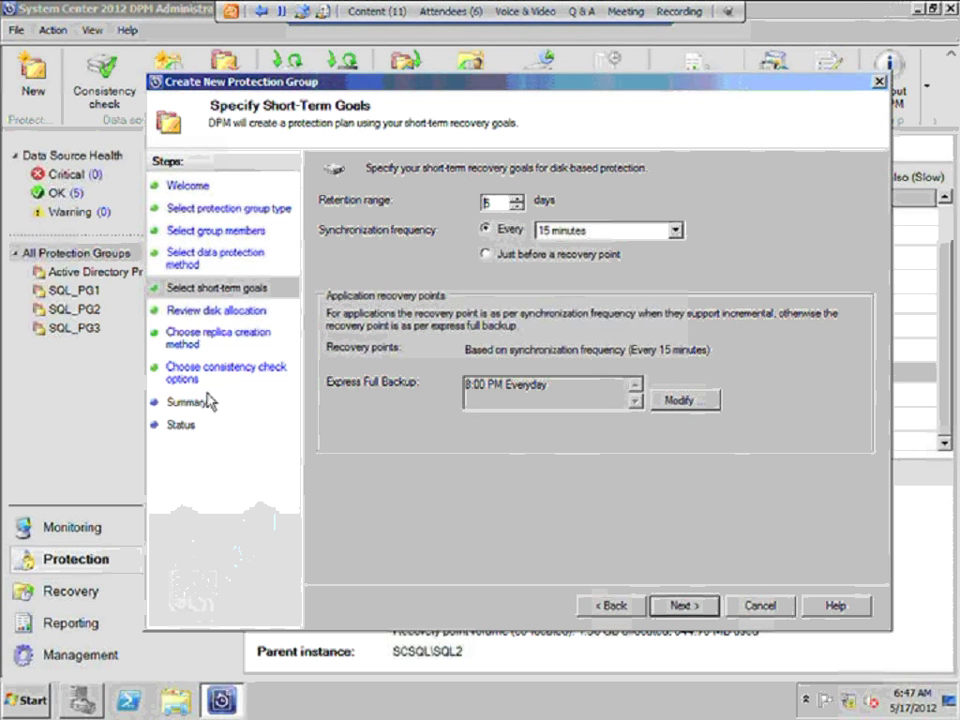
click(180, 374)
Accept the consistency check run for inconsistent replicas, create the Orchestrator Protection Group, and close the wizard.
click(681, 606)
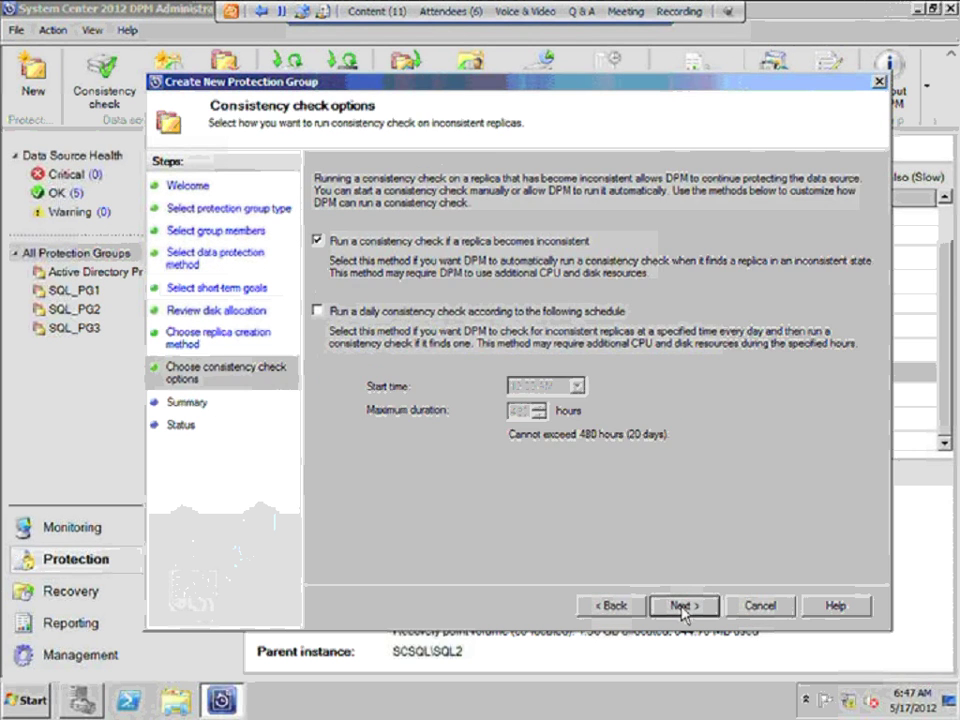
click(681, 606)
click(706, 608)
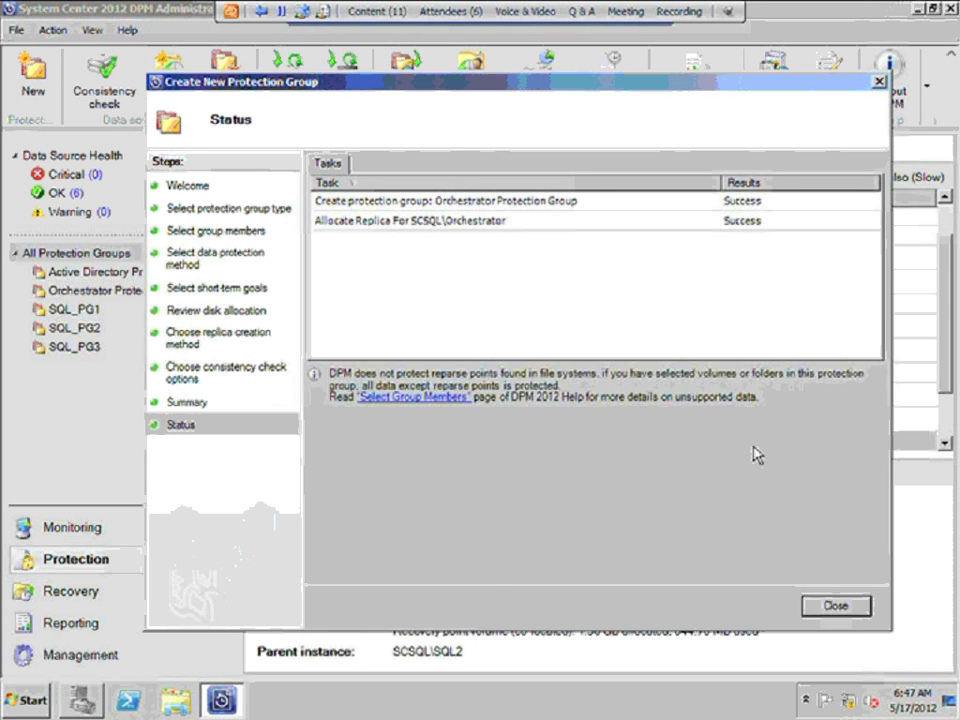
click(834, 606)
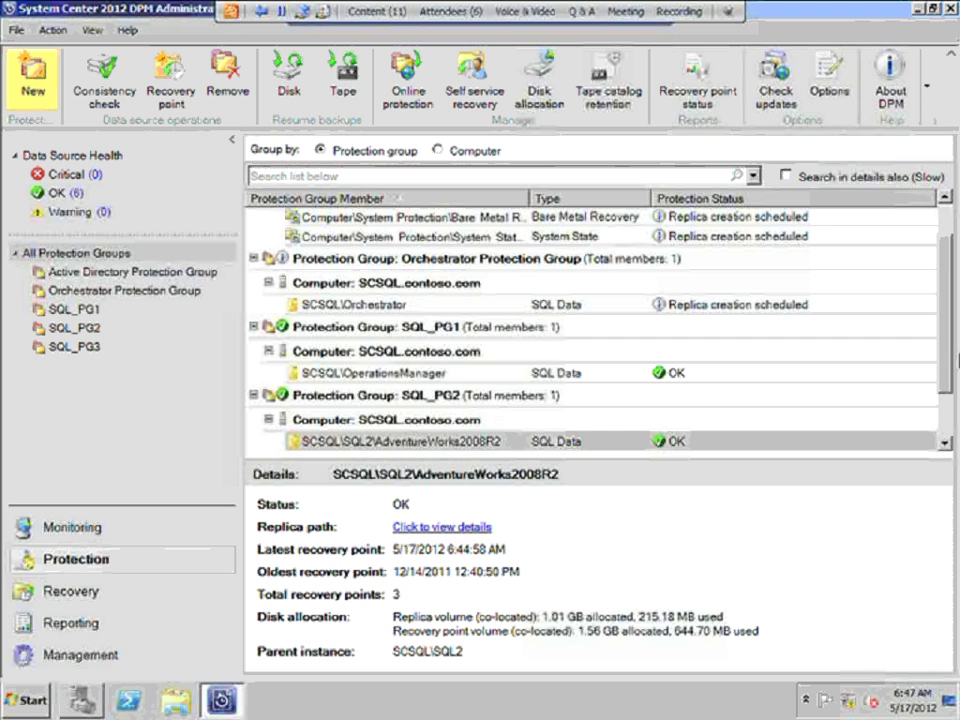
click(944, 420)
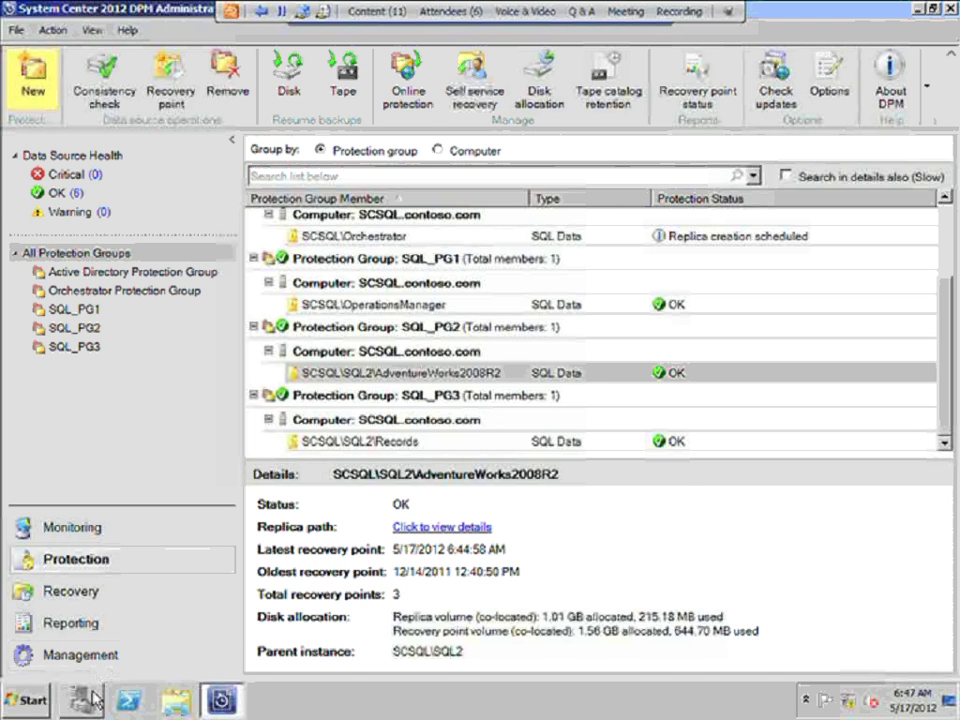
Switch to Server Manager and examine the Orchestrator group's 10.00 GB volume on Disk 1 and 4.57 GB volume on Disk 2.
mouse_move(90, 697)
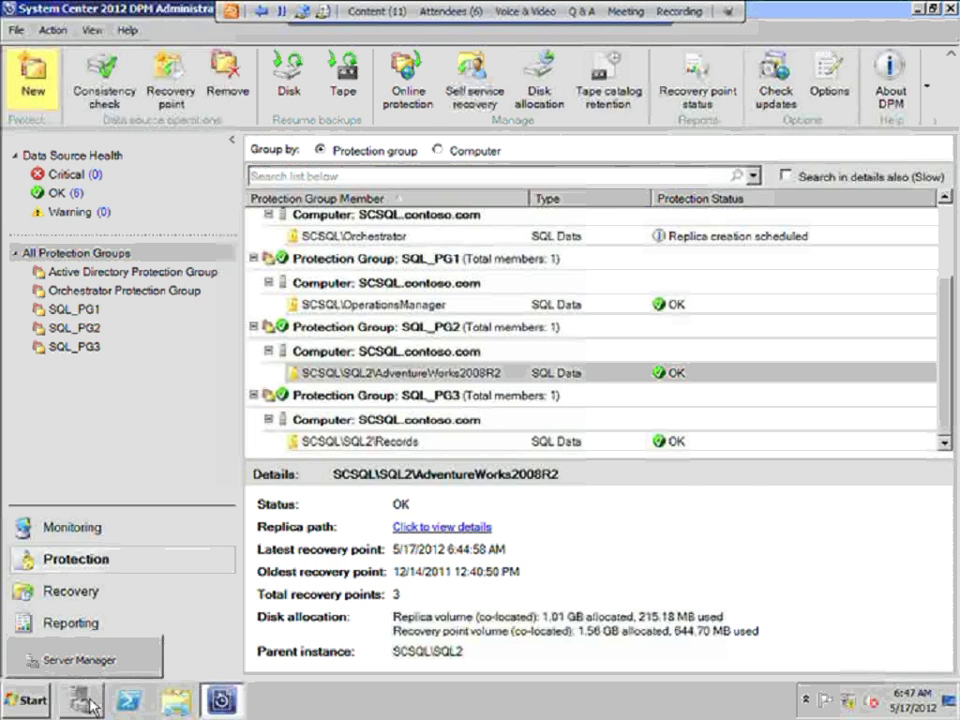
click(89, 700)
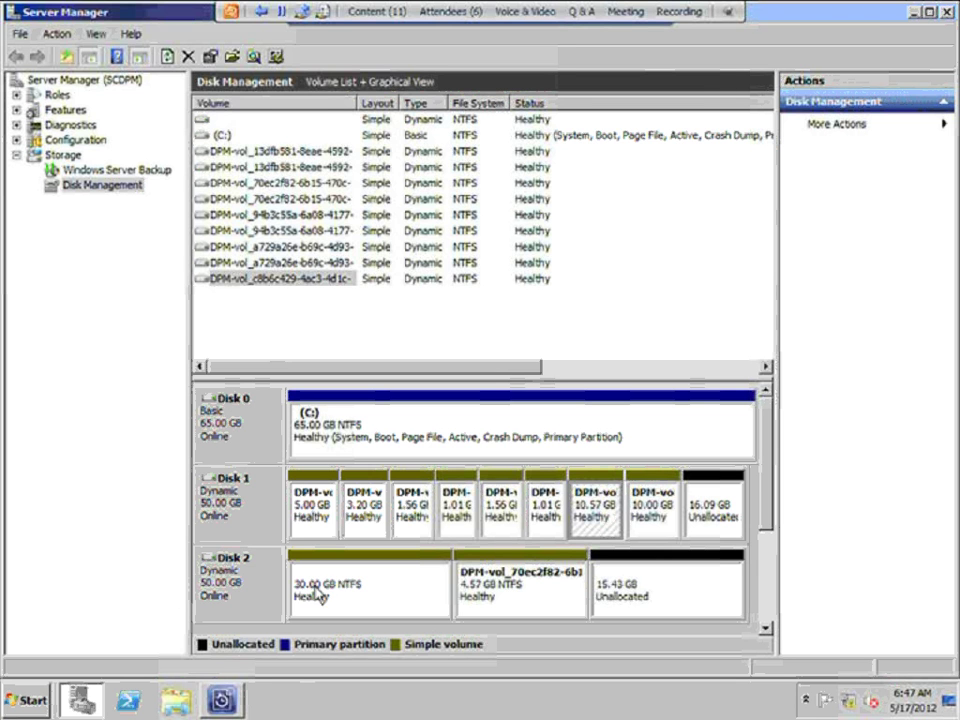
click(673, 528)
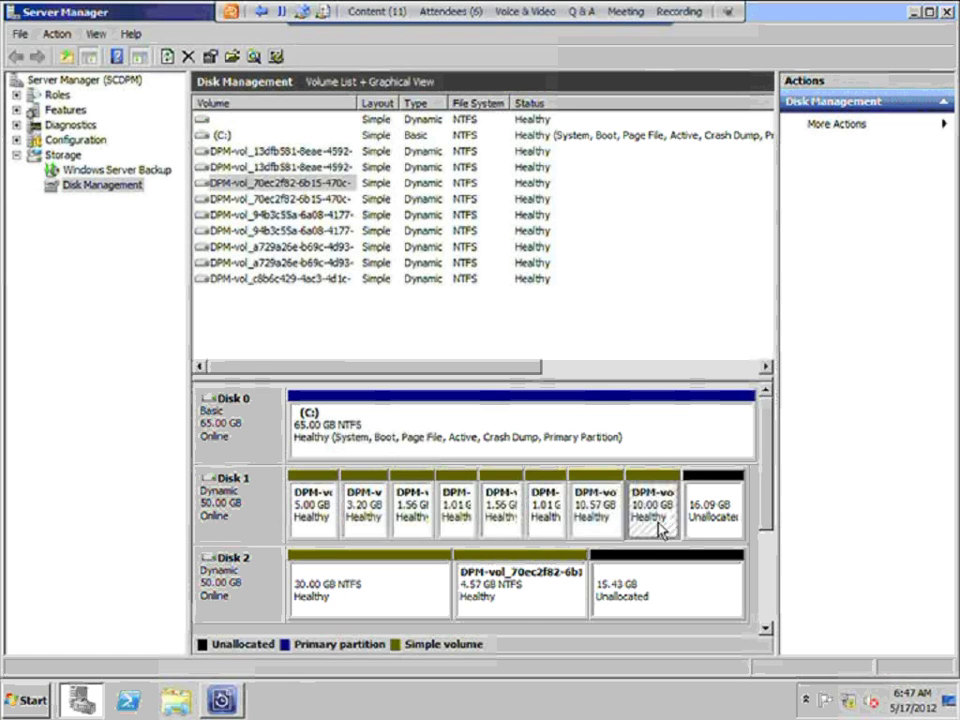
click(517, 609)
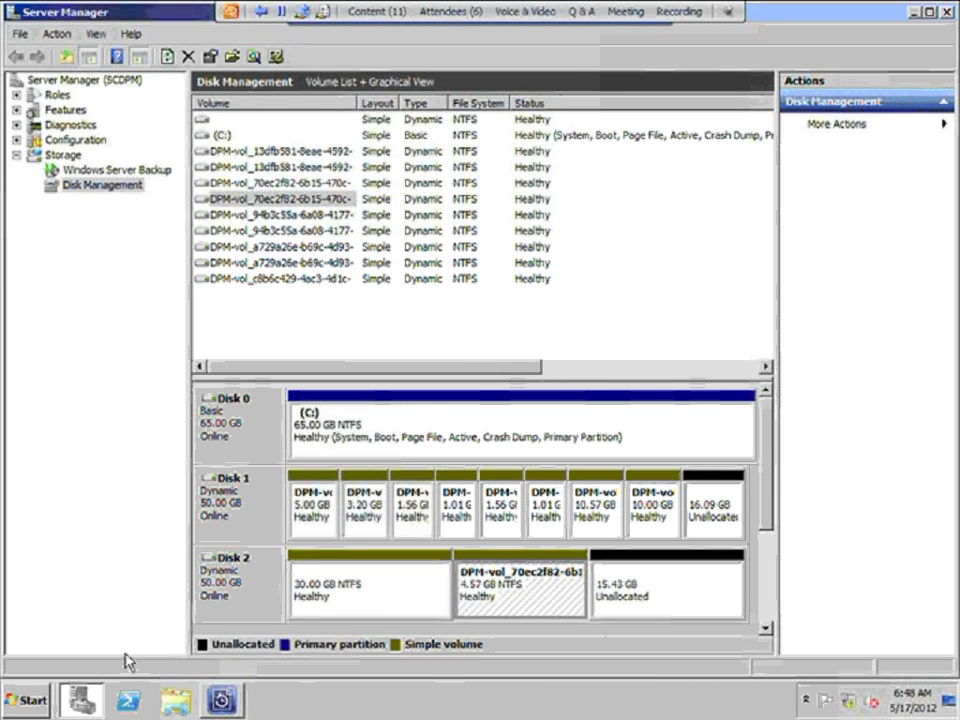
Return to the DPM Administrator Console and view the protection agents in the Management workspace.
key(alt+Tab)
click(80, 655)
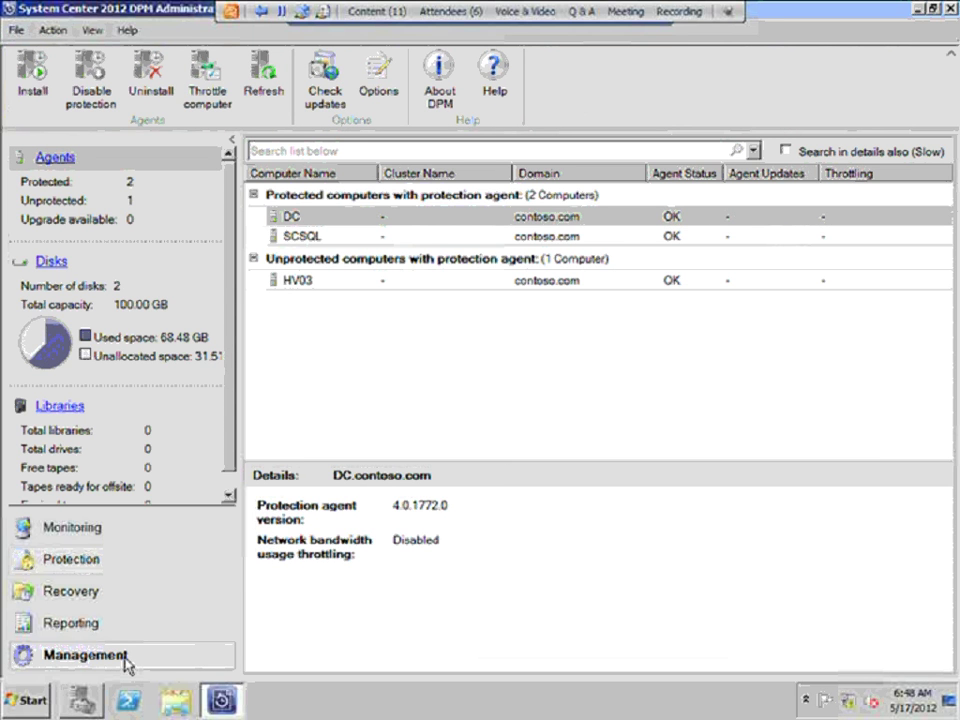
click(258, 11)
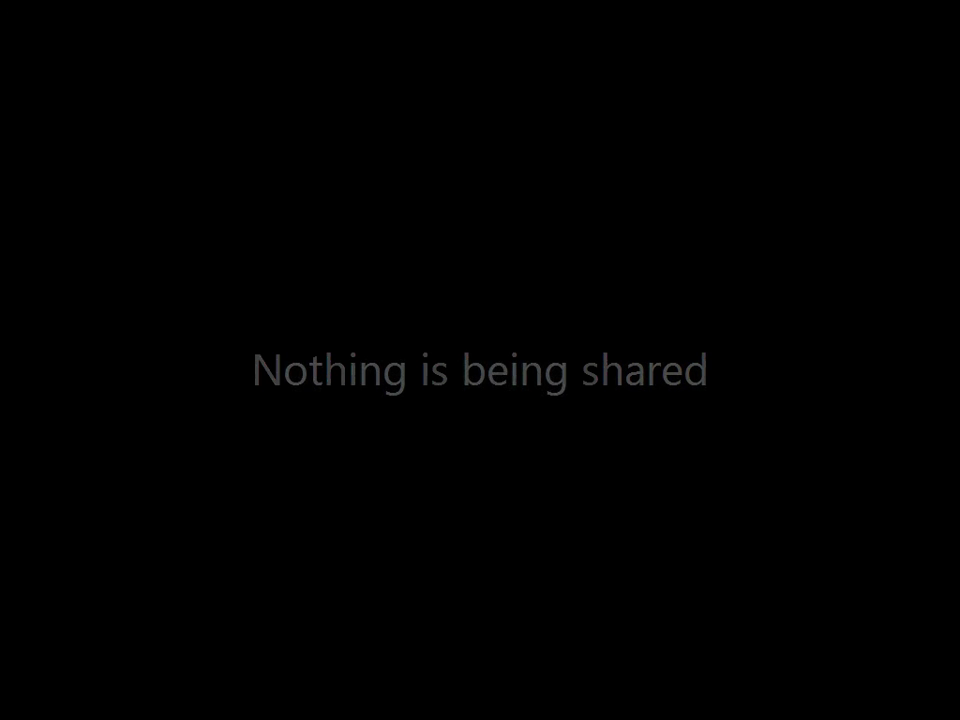